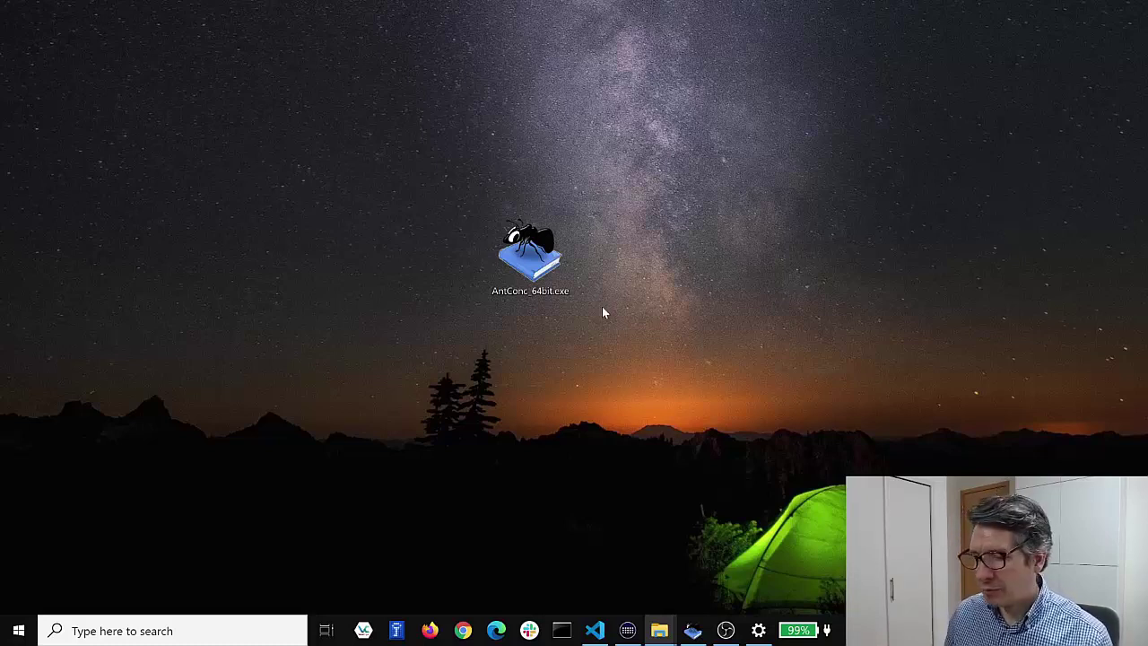
Launch AntConc from the desktop, then shrink its main window slightly and shift it down and right.
double_click(554, 227)
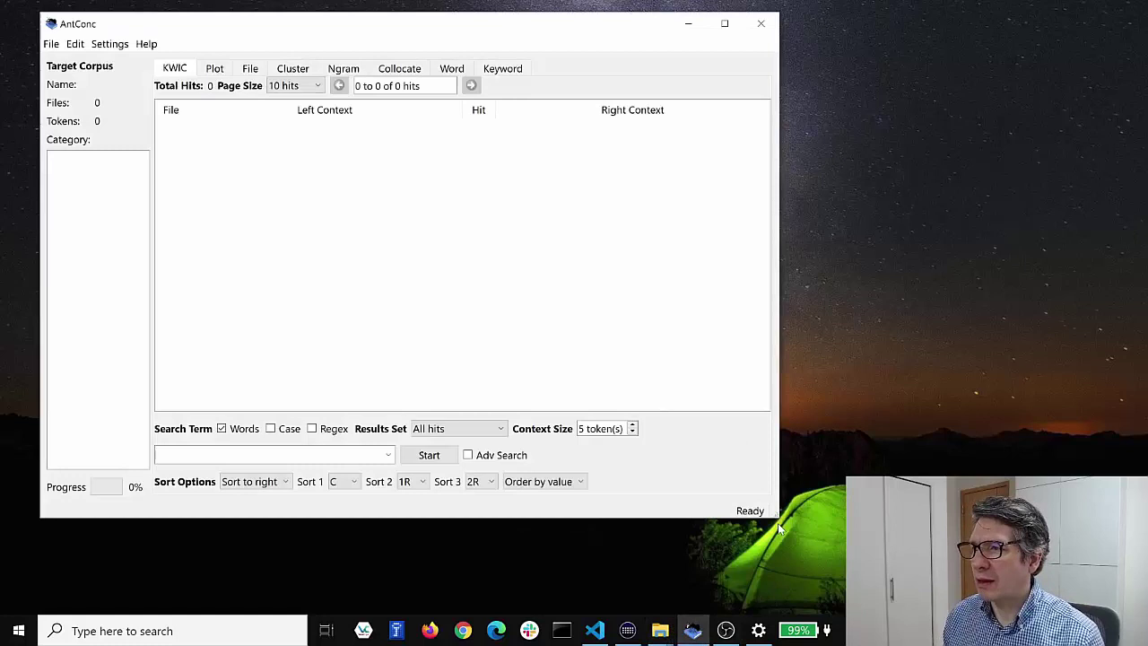
drag(773, 512, 773, 491)
drag(454, 26, 460, 42)
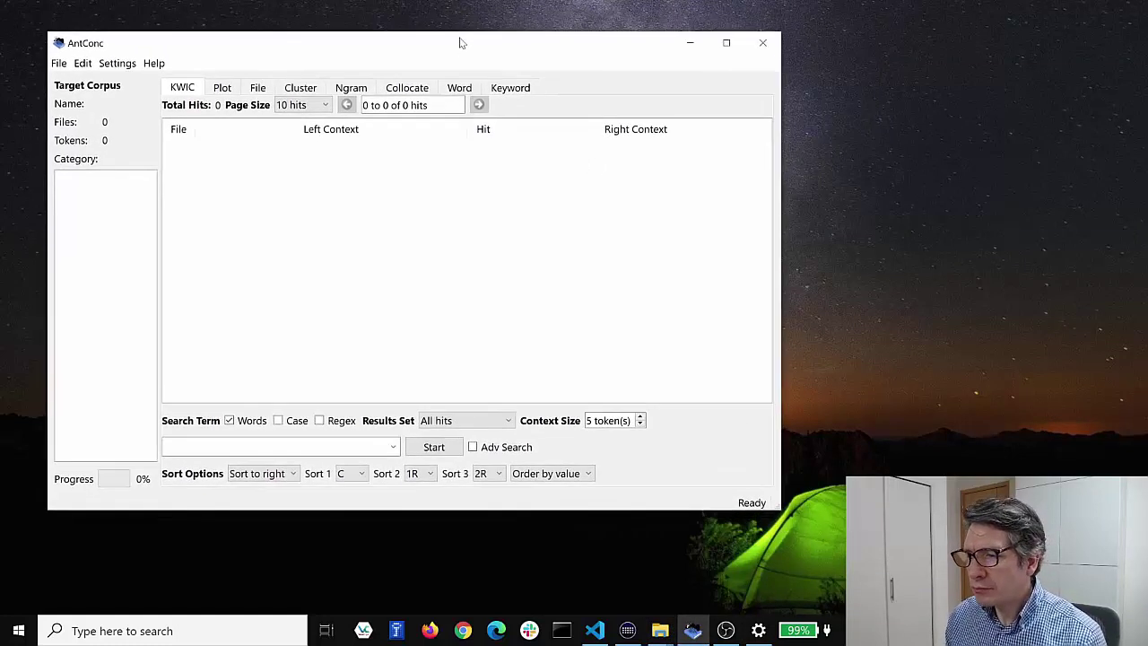
Look through the Plot, File, Cluster and Ngram views, then return to KWIC.
click(221, 89)
click(258, 92)
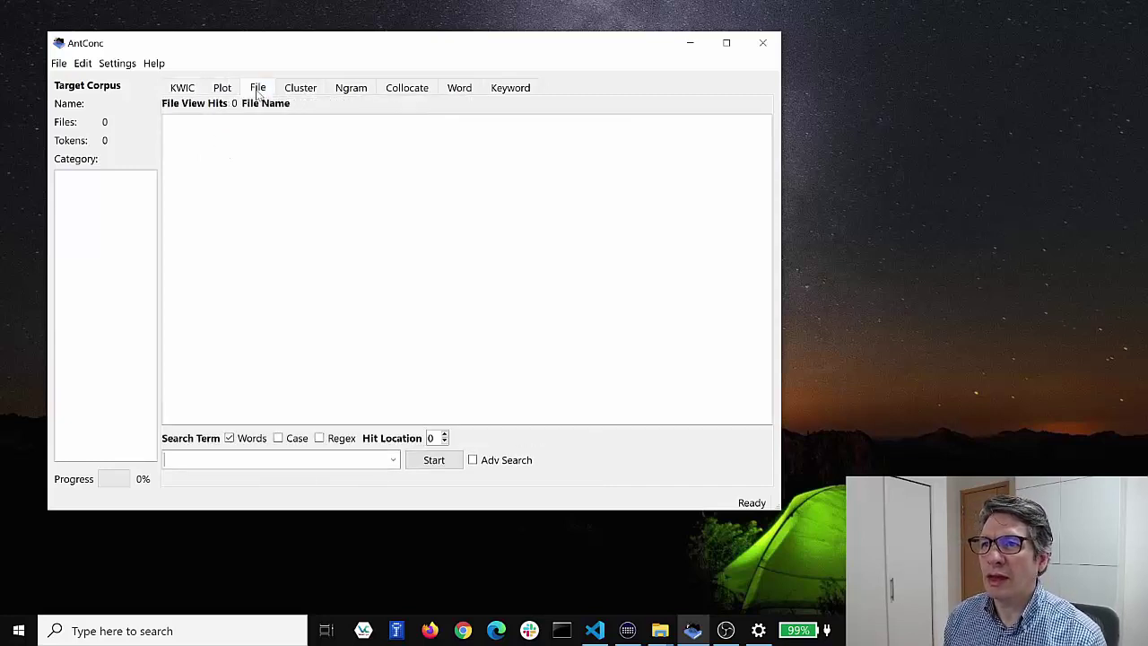
click(303, 92)
click(346, 90)
click(190, 93)
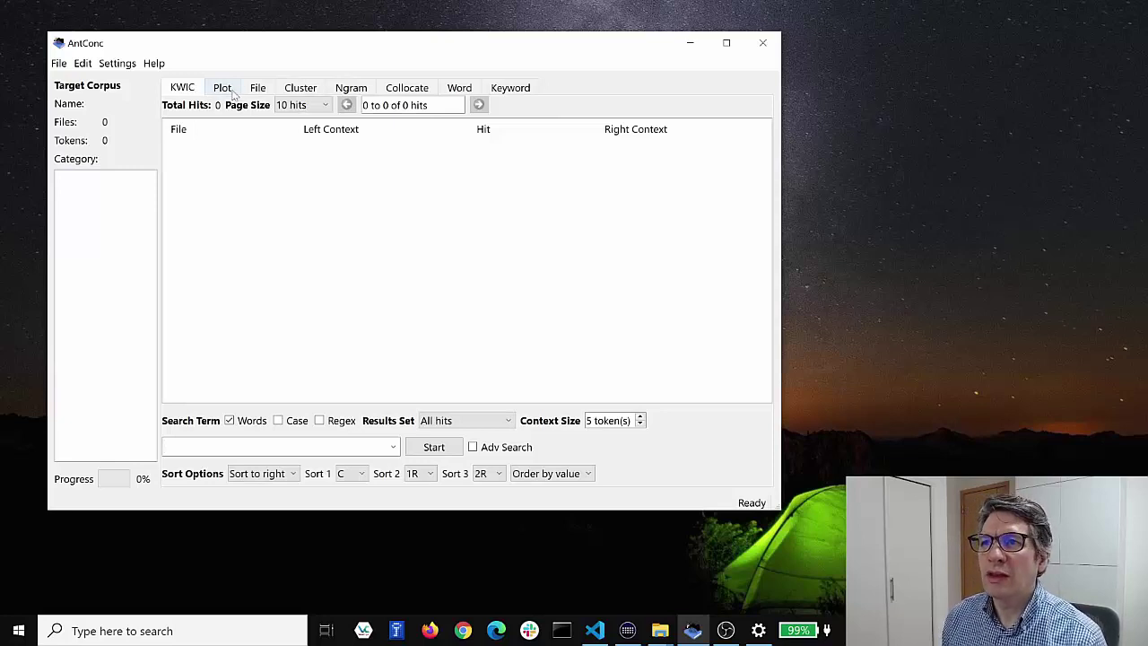
Go through Plot, File, Cluster, Ngram, Collocate and Word views, ending on the empty Keyword tool.
click(232, 94)
click(258, 91)
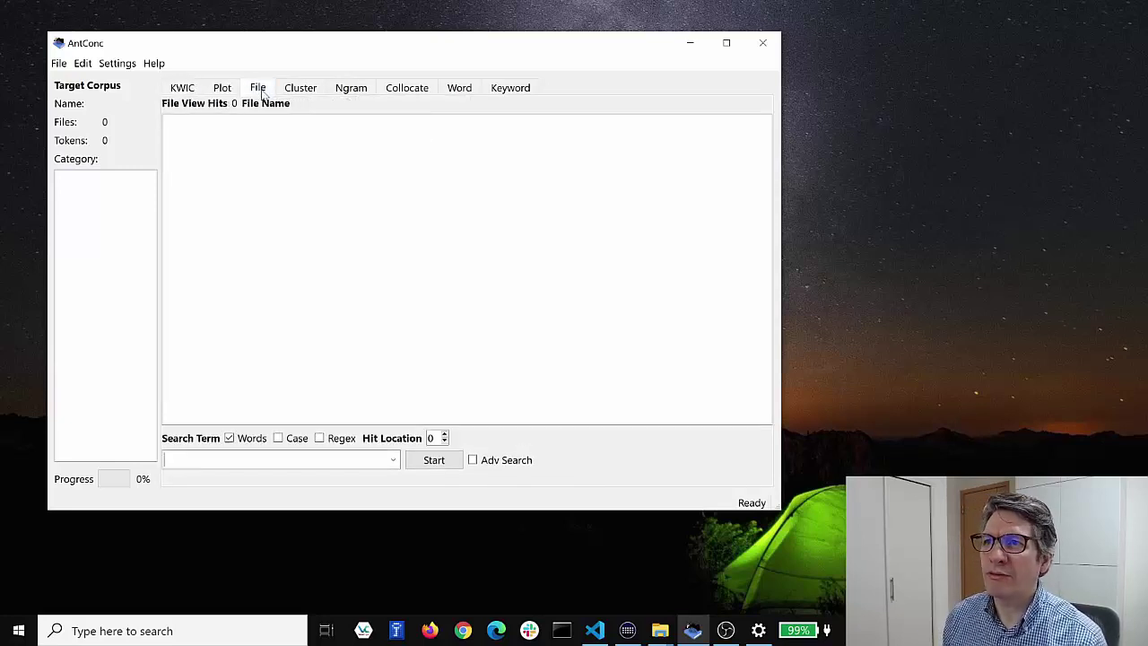
click(303, 92)
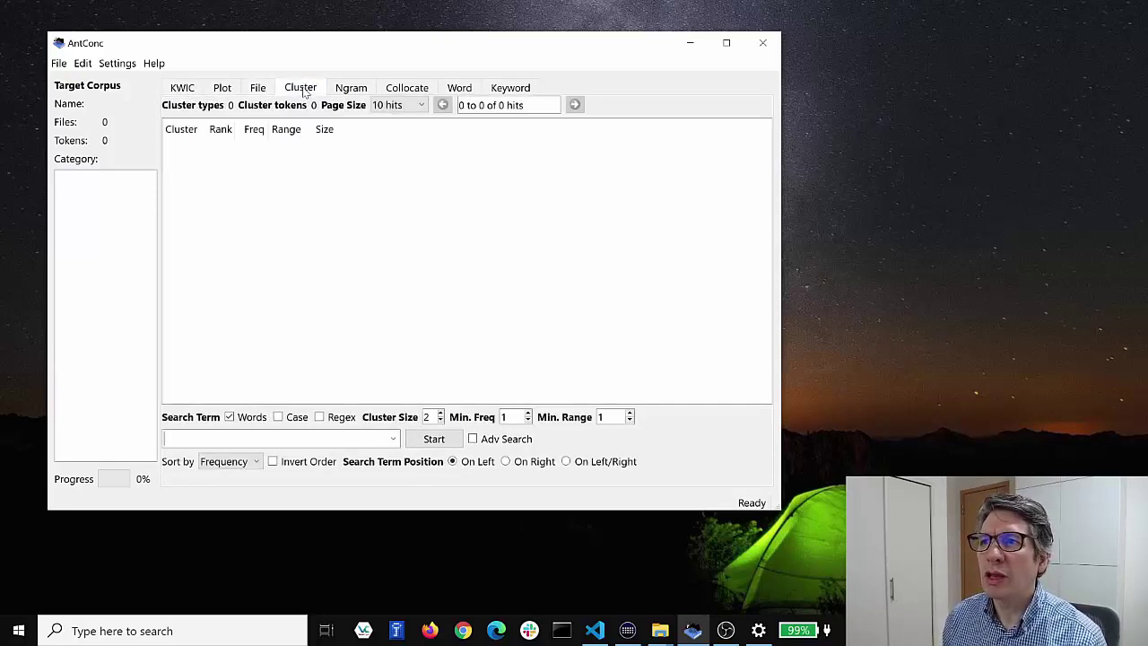
click(362, 95)
click(405, 94)
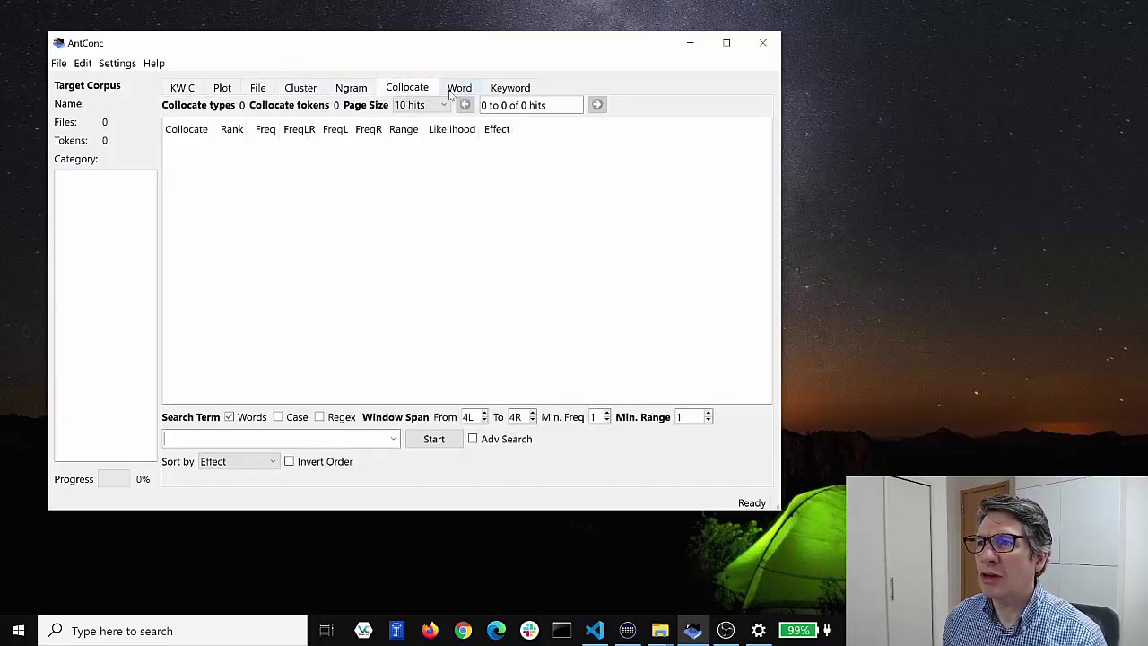
click(462, 93)
click(515, 91)
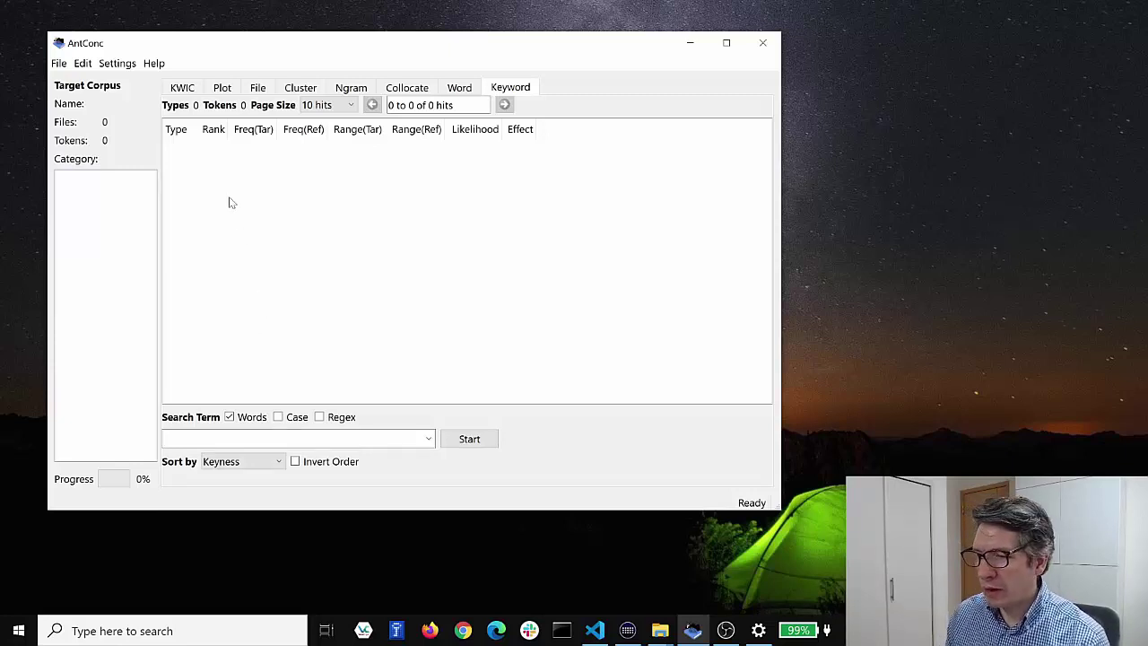
Open the Corpus Manager from the File menu, move it left and enlarge it.
click(56, 64)
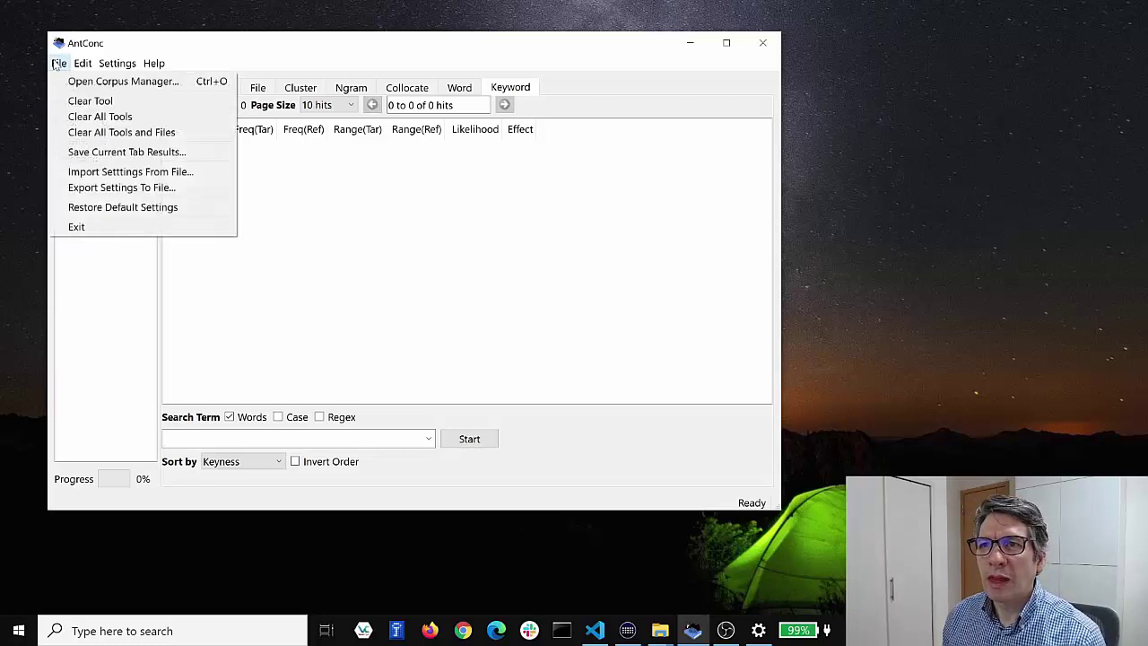
click(199, 85)
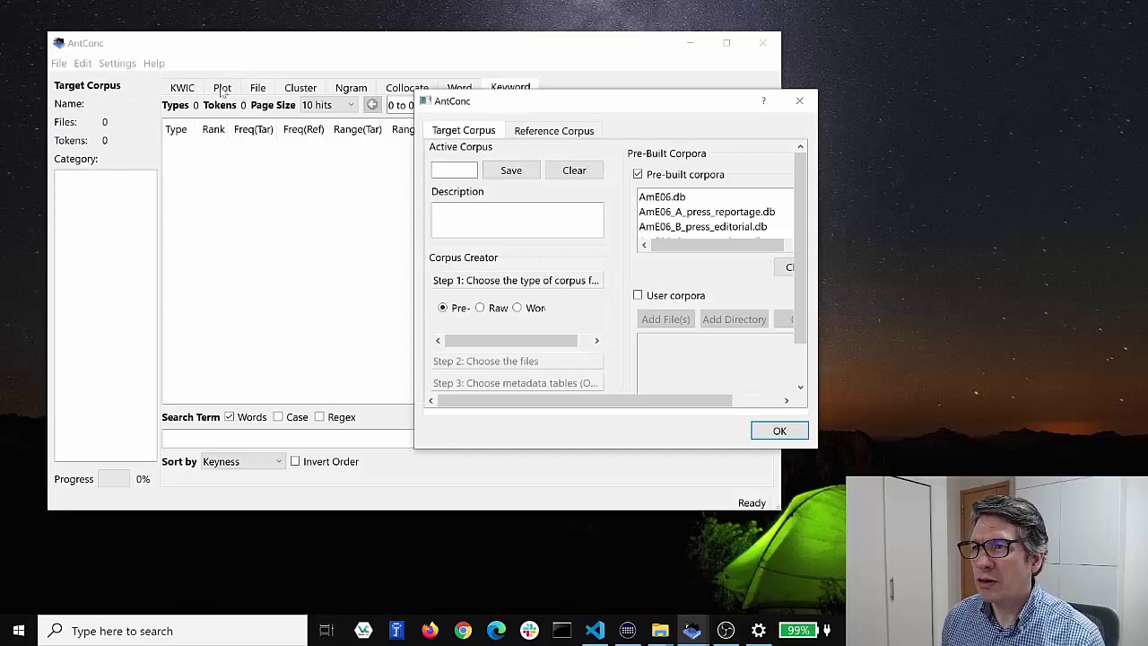
drag(541, 104, 216, 48)
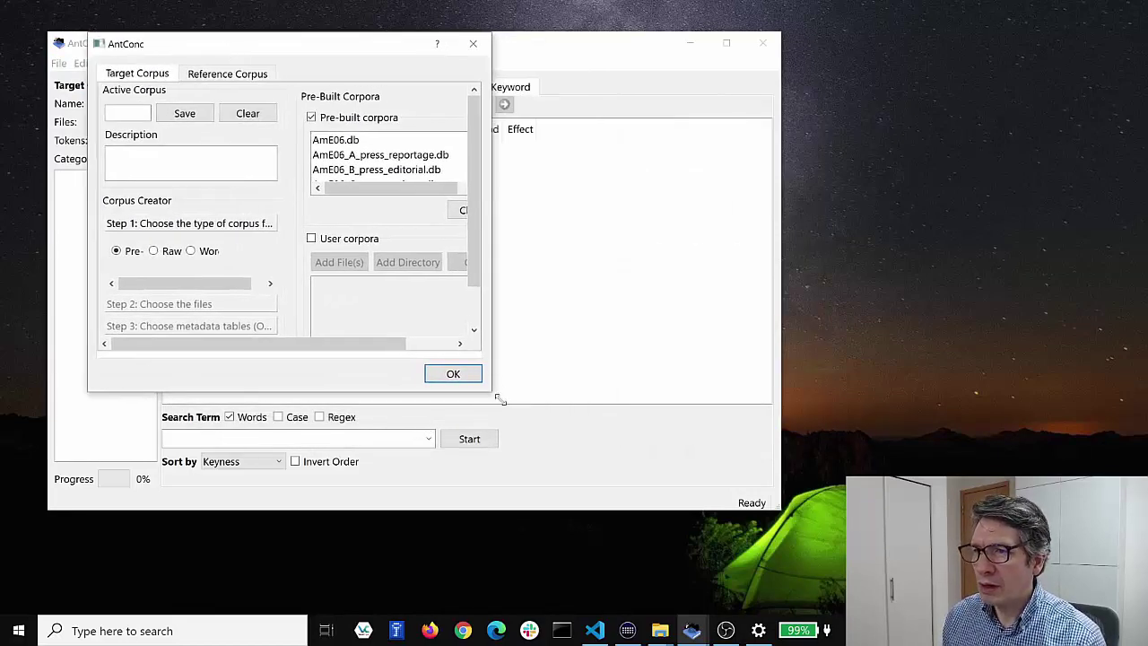
drag(495, 397, 761, 571)
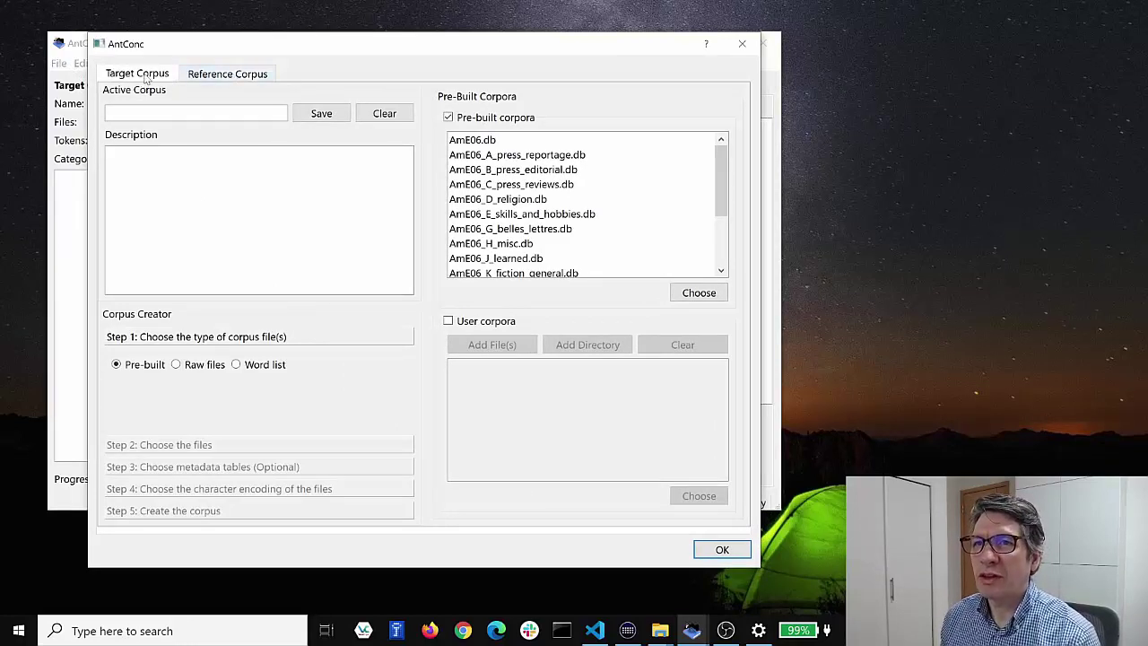
Check the Reference Corpus settings, return to Target Corpus, and scroll the pre-built AmE06 corpora list.
click(223, 79)
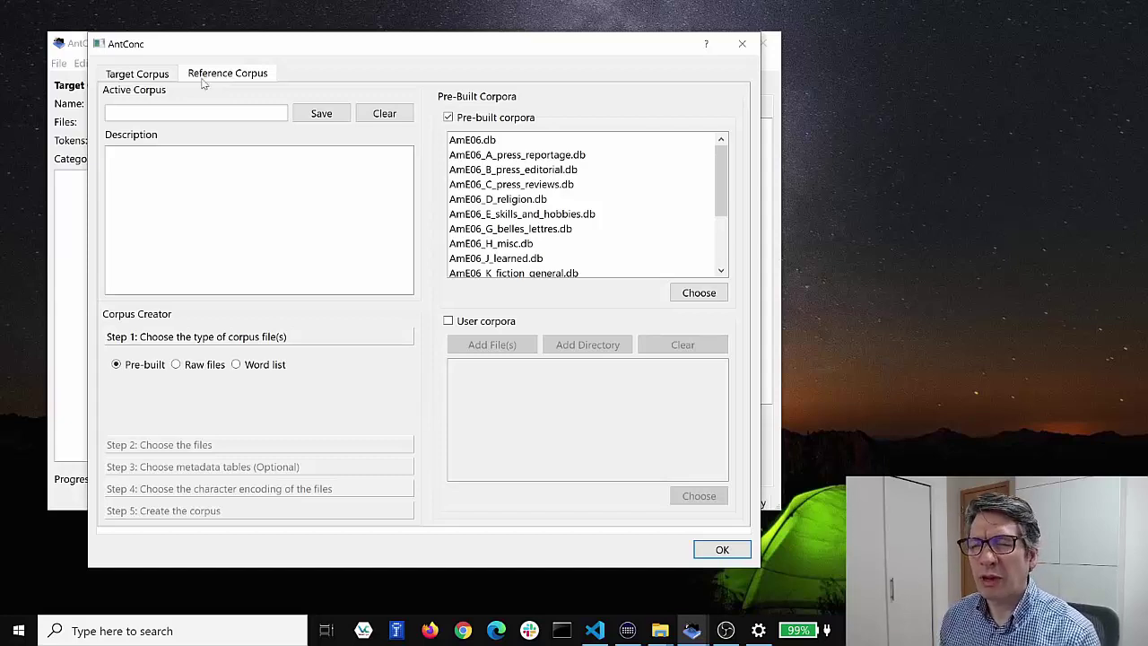
click(140, 79)
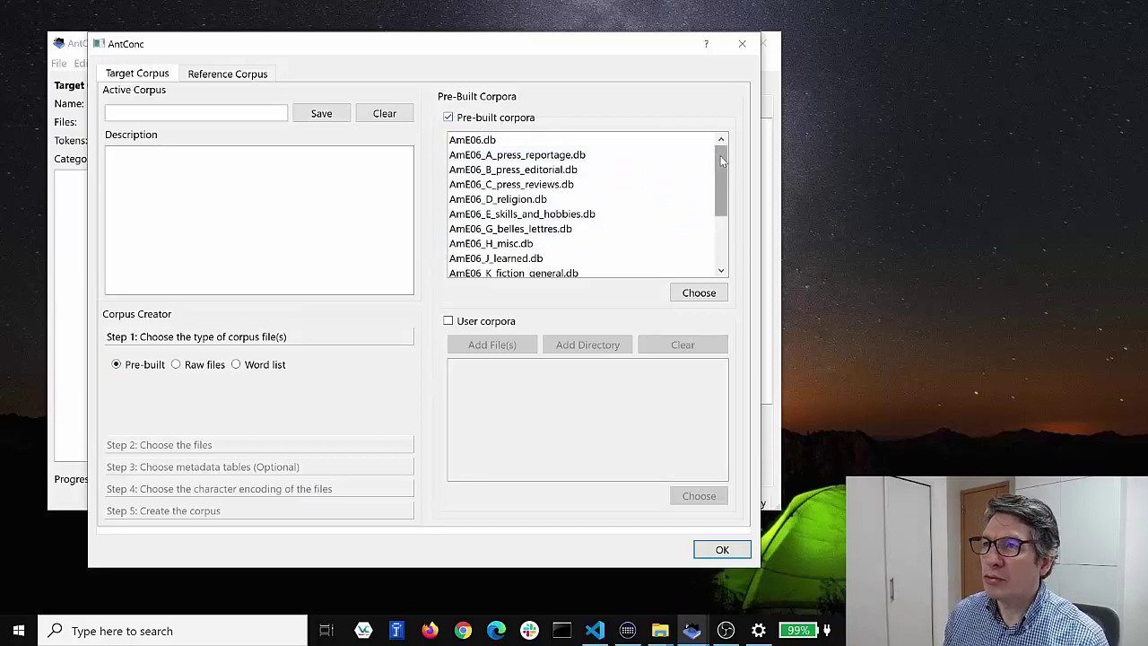
mouse_move(722, 159)
mouse_down()
mouse_move(722, 182)
mouse_move(723, 160)
mouse_up()
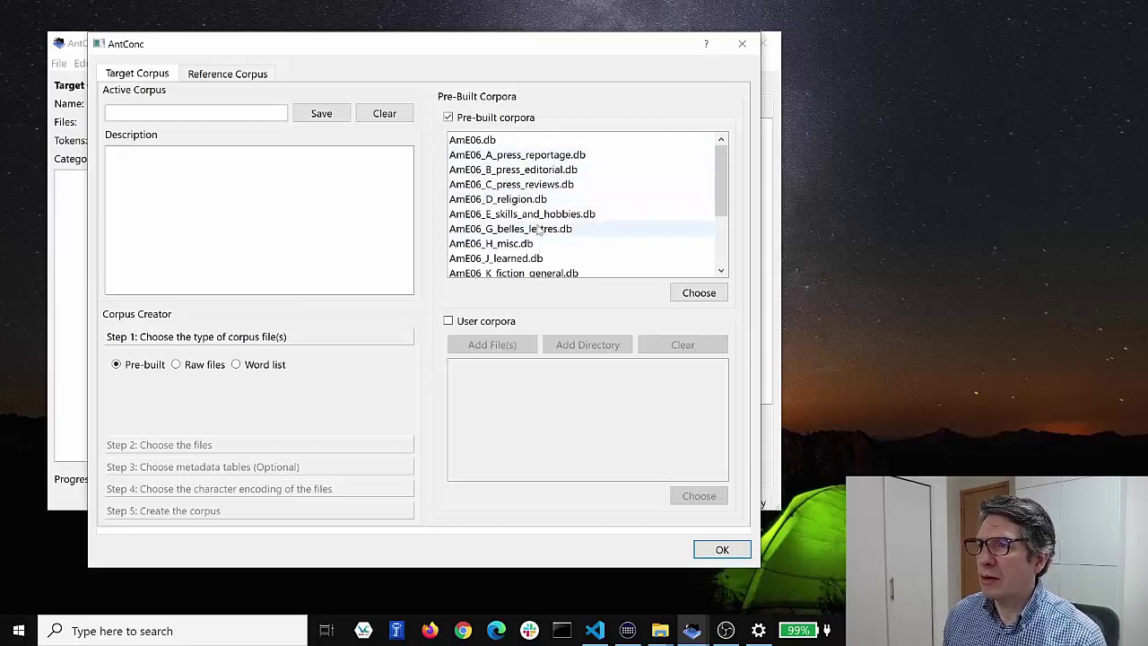
drag(715, 183, 719, 204)
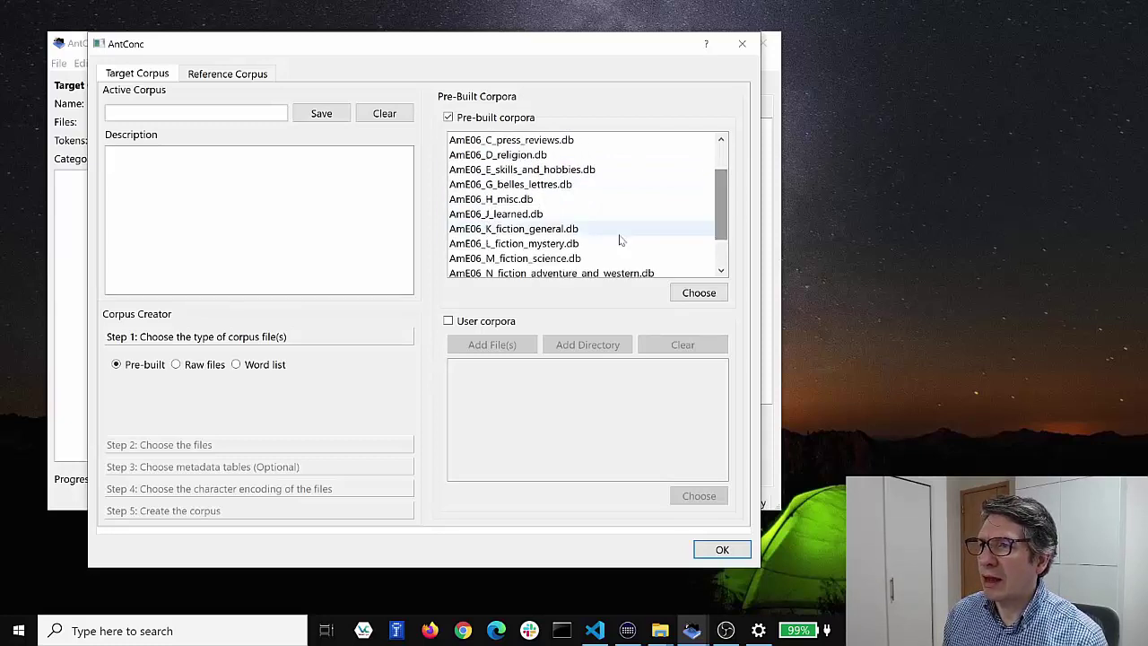
Preview AmE06_J_learned.db and AmE06_R_humor.db, then select the full AmE06.db at the list top.
click(518, 220)
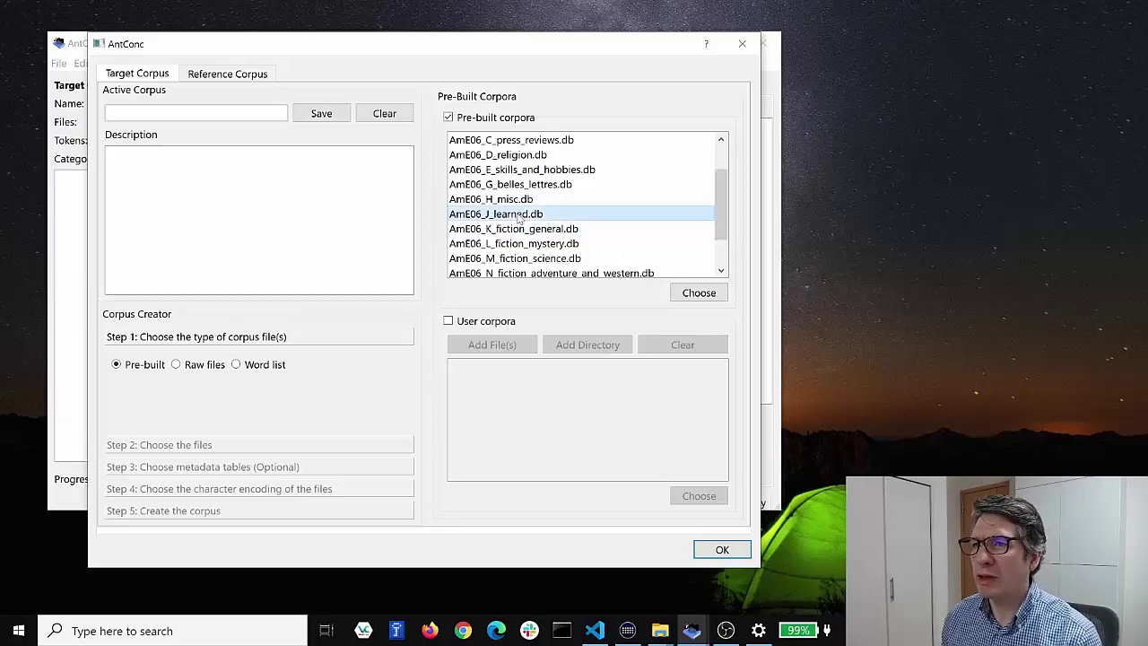
double_click(518, 220)
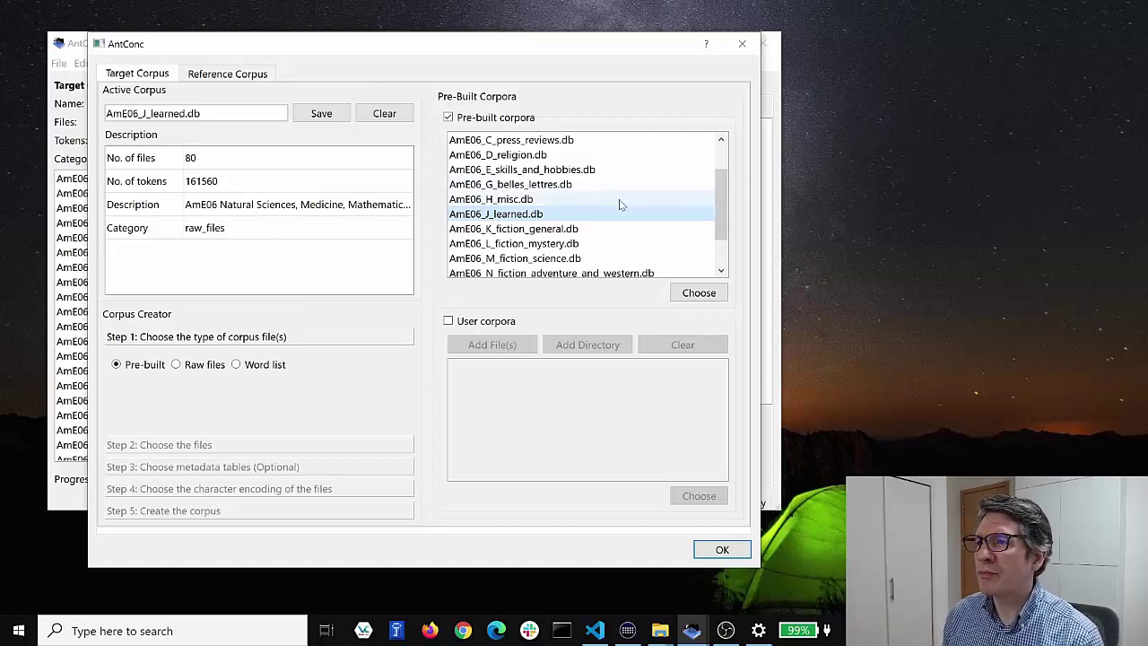
drag(717, 186, 725, 218)
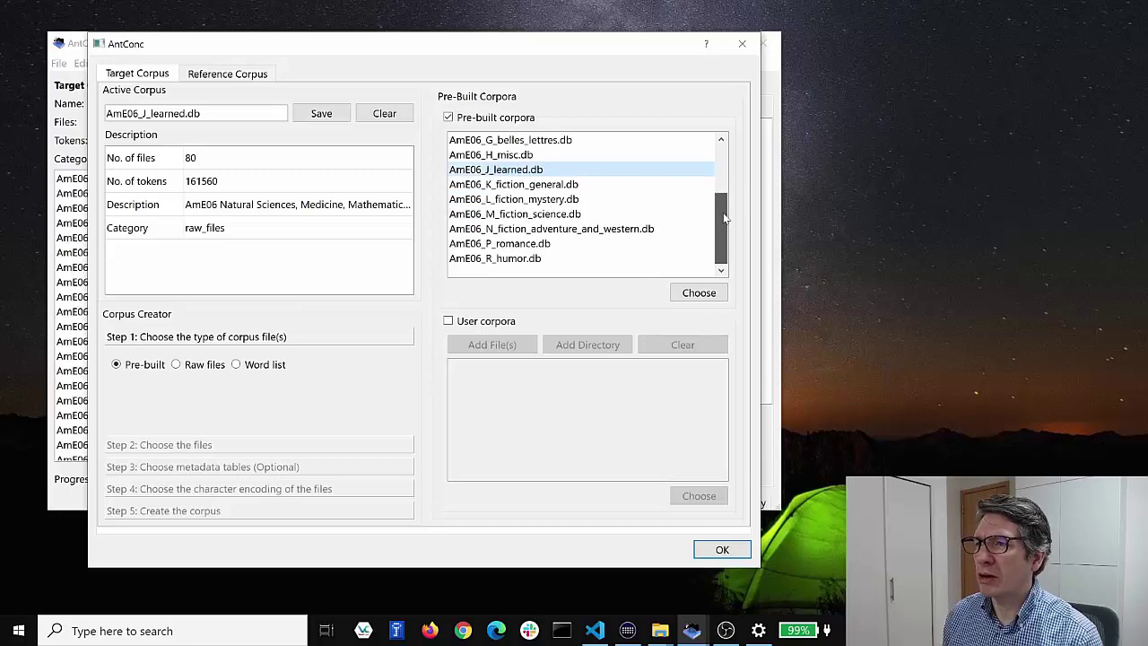
click(519, 260)
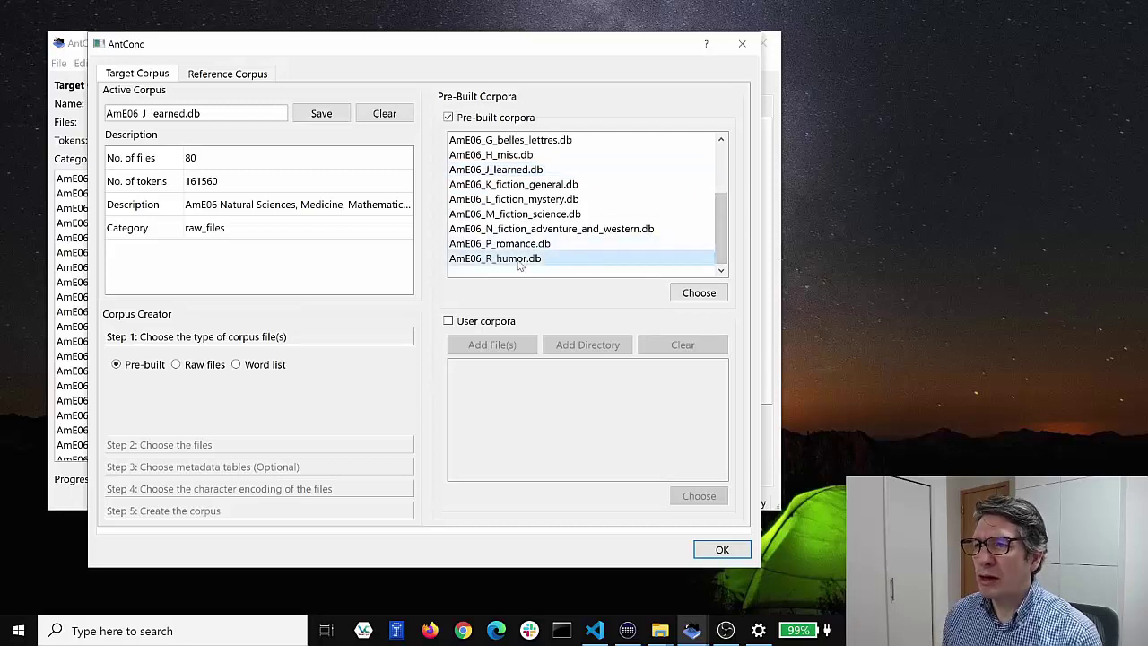
double_click(519, 260)
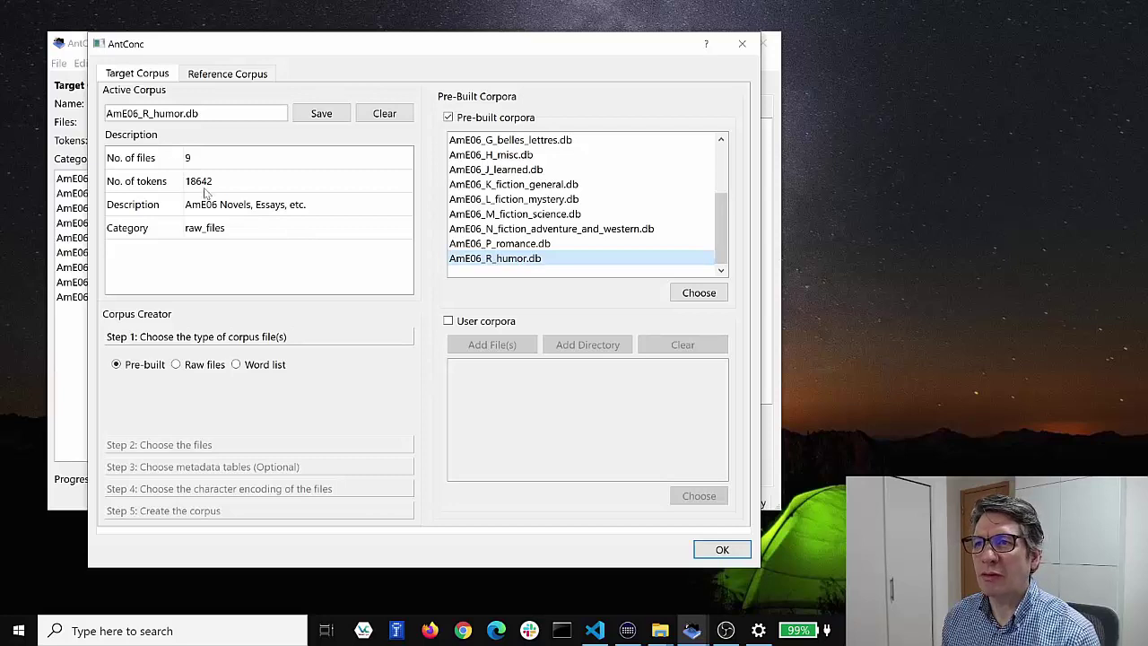
scroll(605, 251, up, 2)
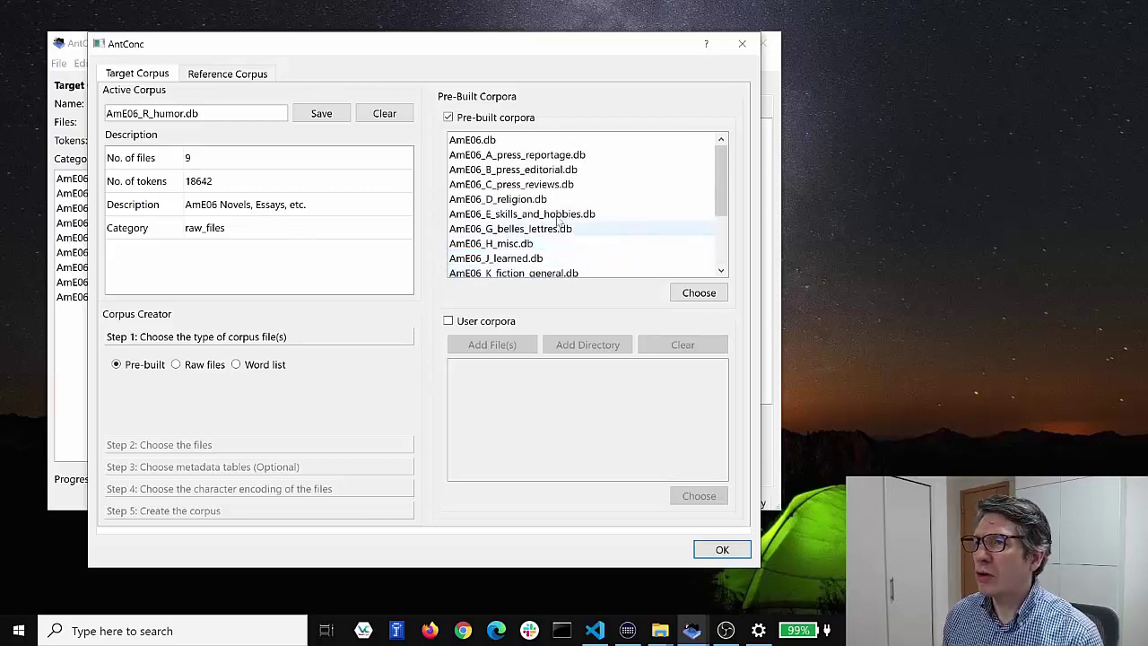
click(485, 140)
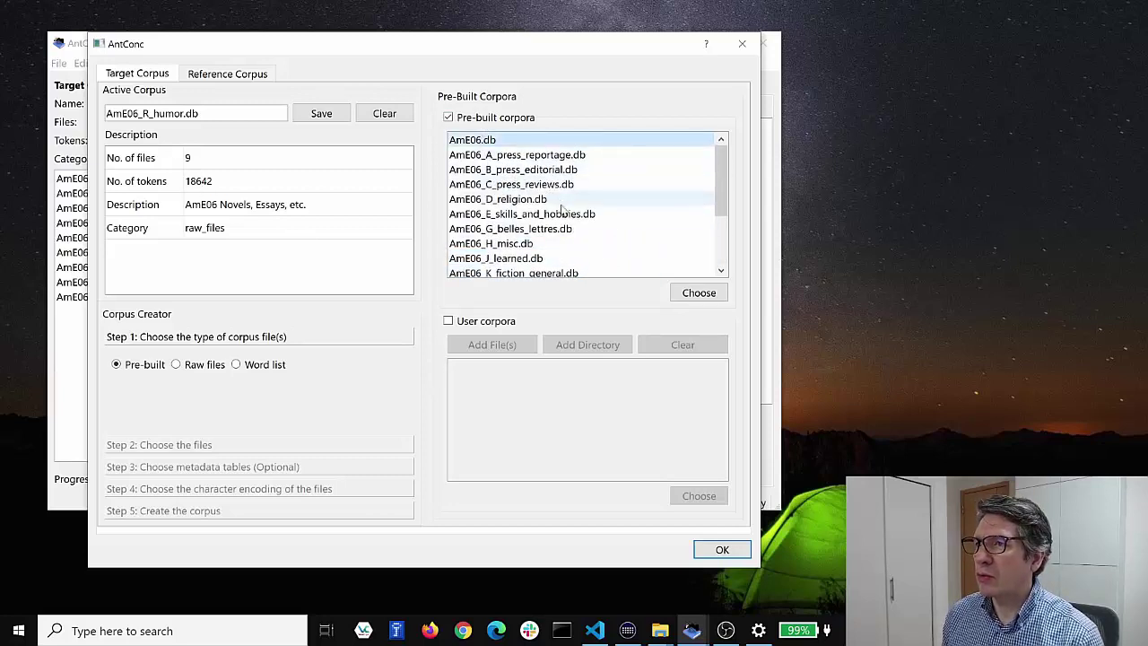
Confirm the corpus choice and close the manager with OK, loading the 80-file learned corpus.
click(717, 296)
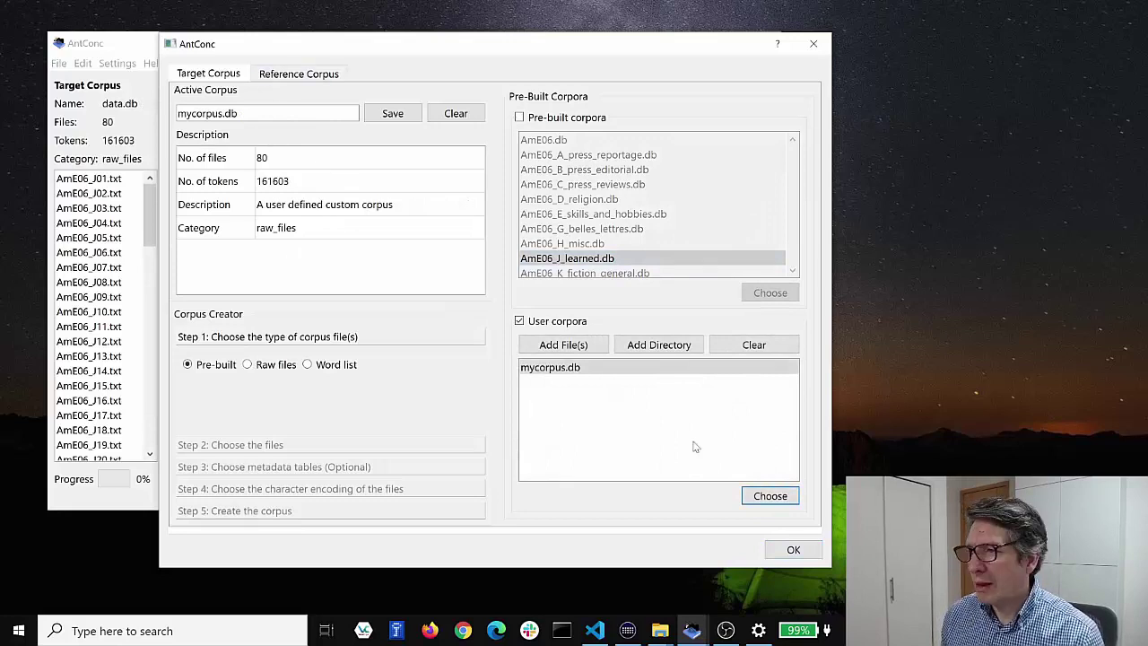
click(791, 549)
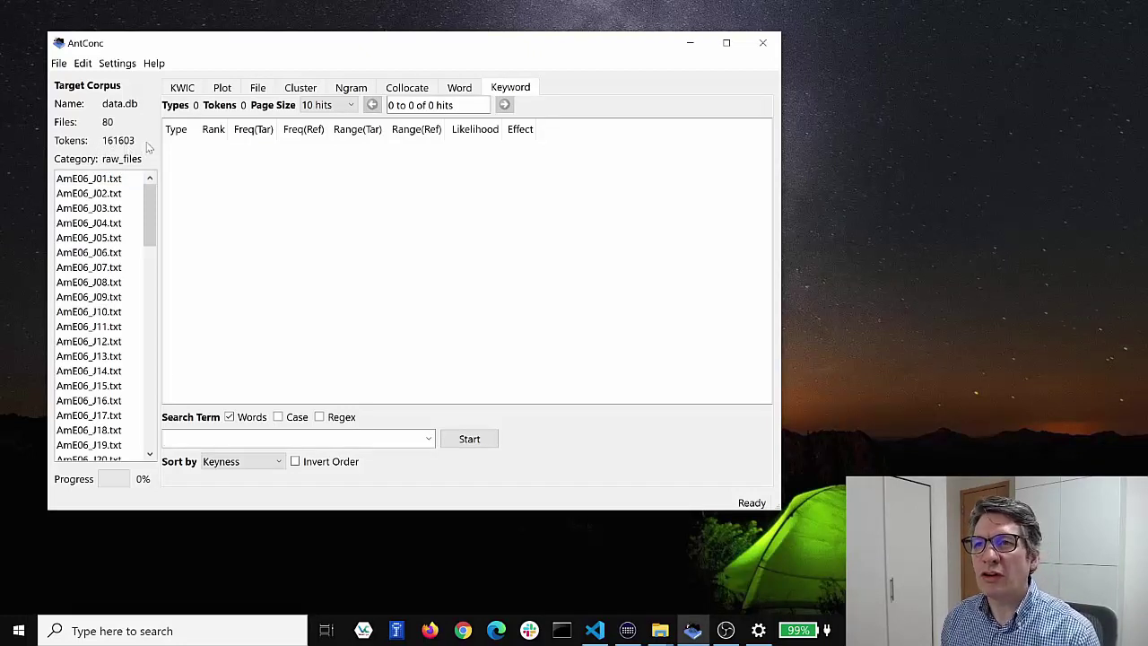
Open AmE06_J01.txt in File view and skim J02, J04, J07, J09 and J11.
double_click(96, 183)
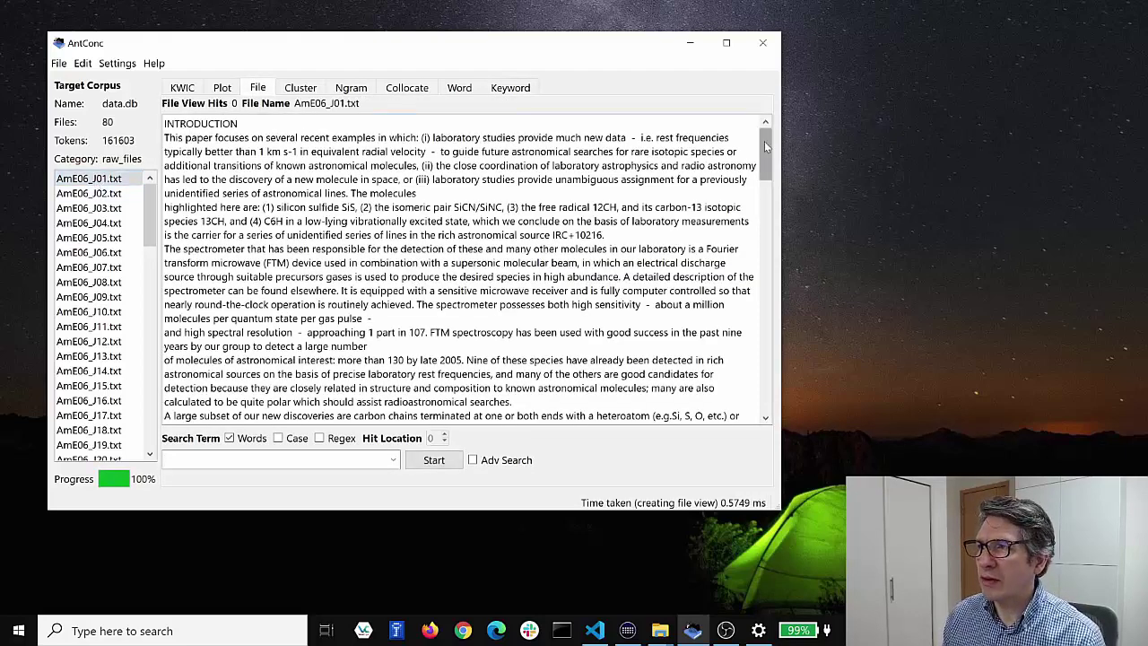
drag(764, 141, 790, 135)
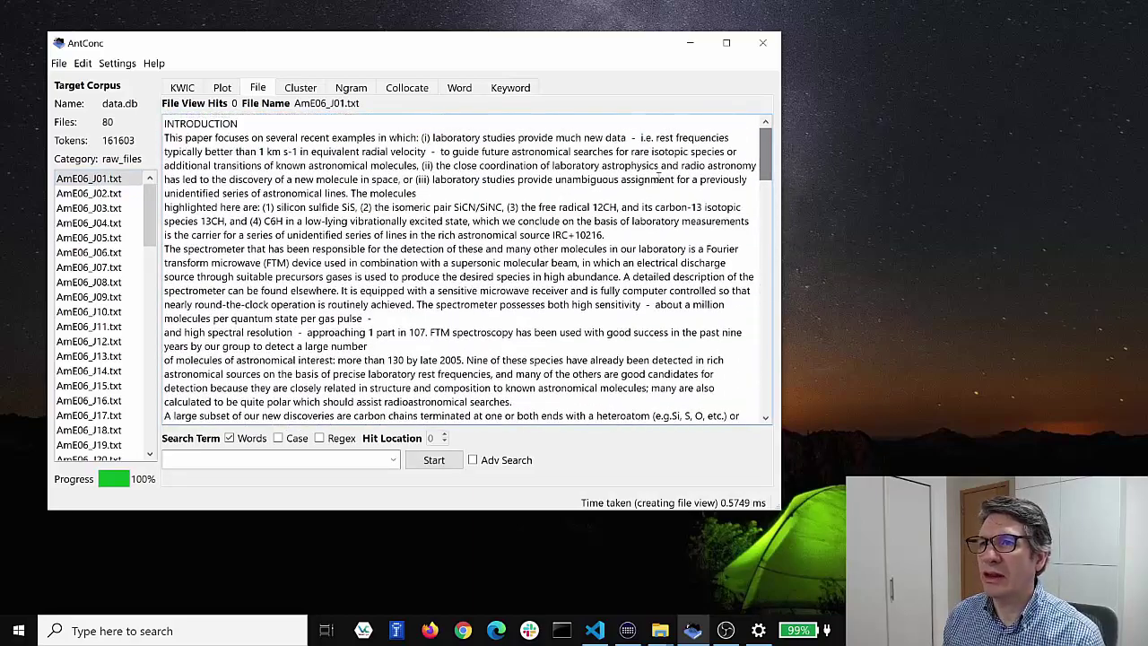
click(81, 193)
click(83, 224)
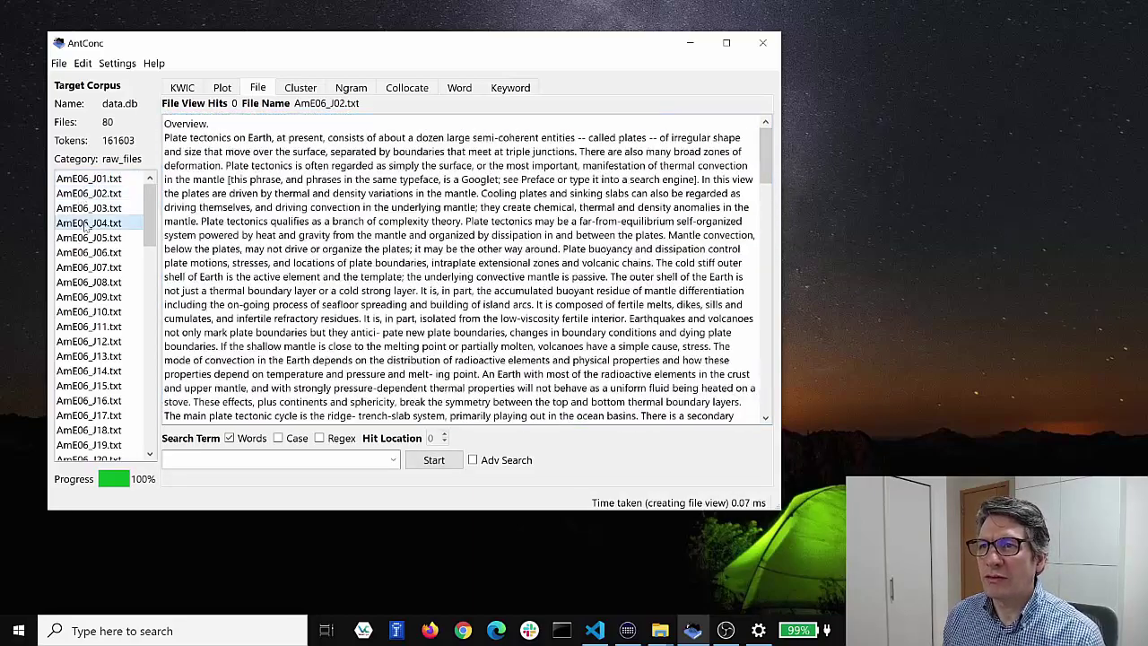
click(84, 263)
click(87, 297)
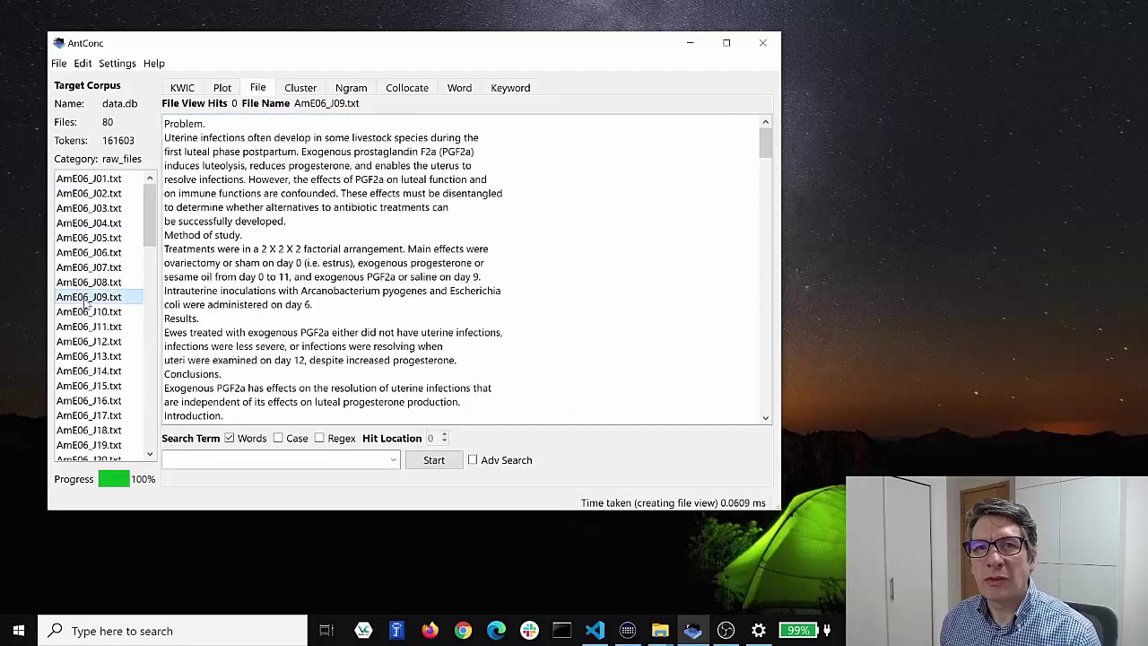
click(87, 327)
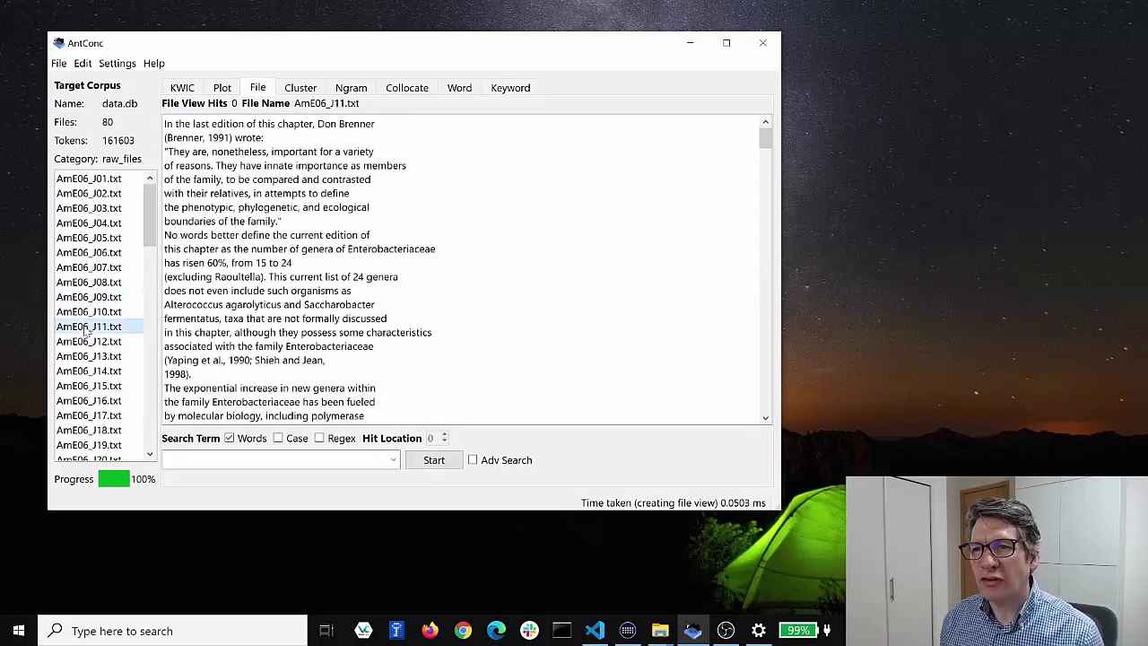
Continue through J12, J14, J01 and J03, finishing on AmE06_J02.txt.
click(88, 341)
click(93, 372)
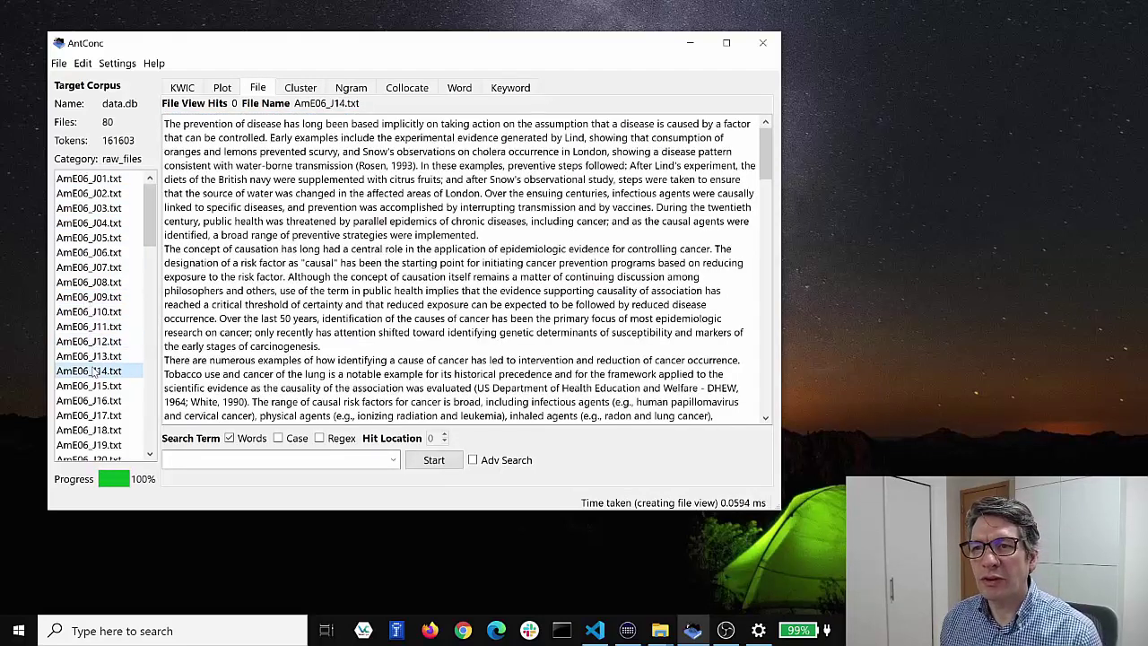
click(88, 178)
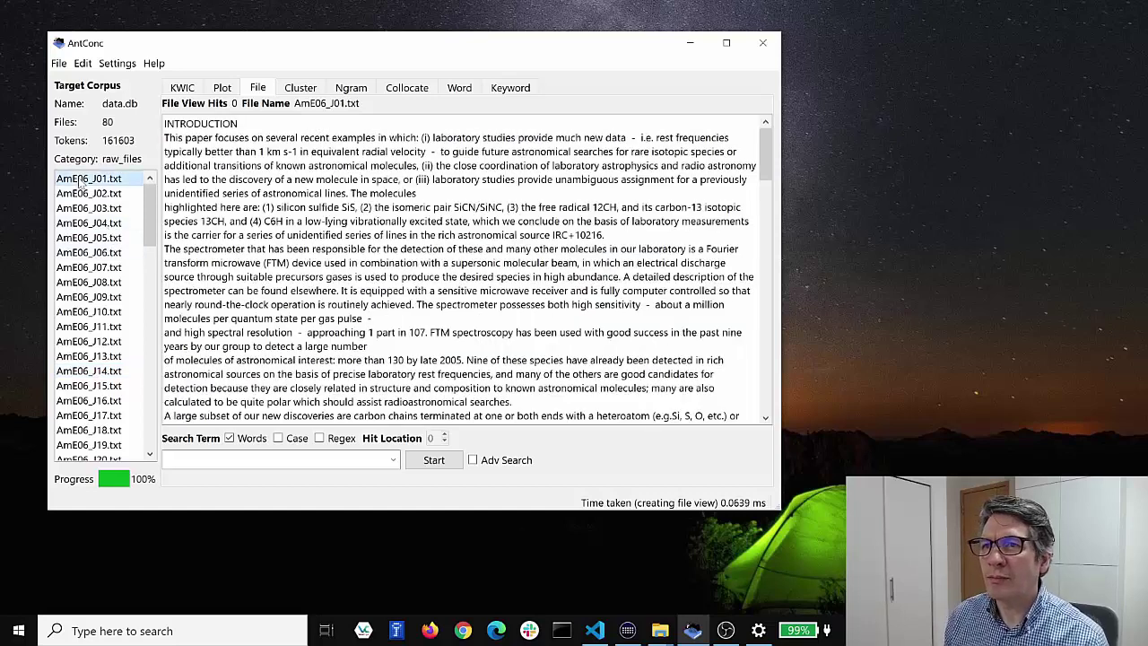
click(95, 207)
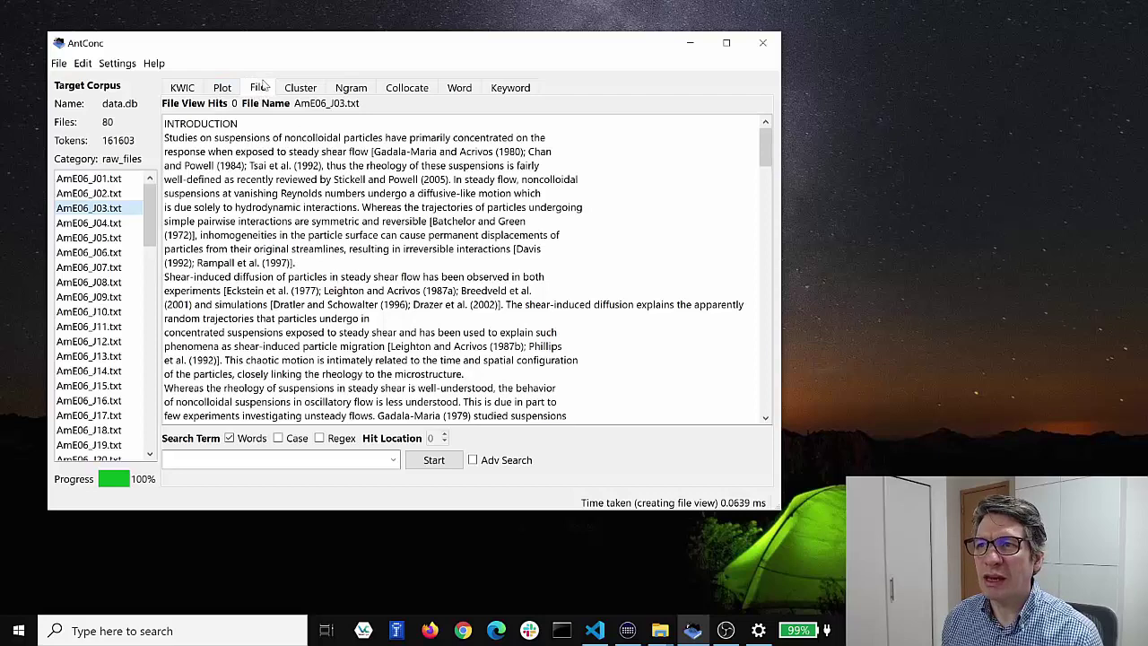
click(85, 179)
click(87, 194)
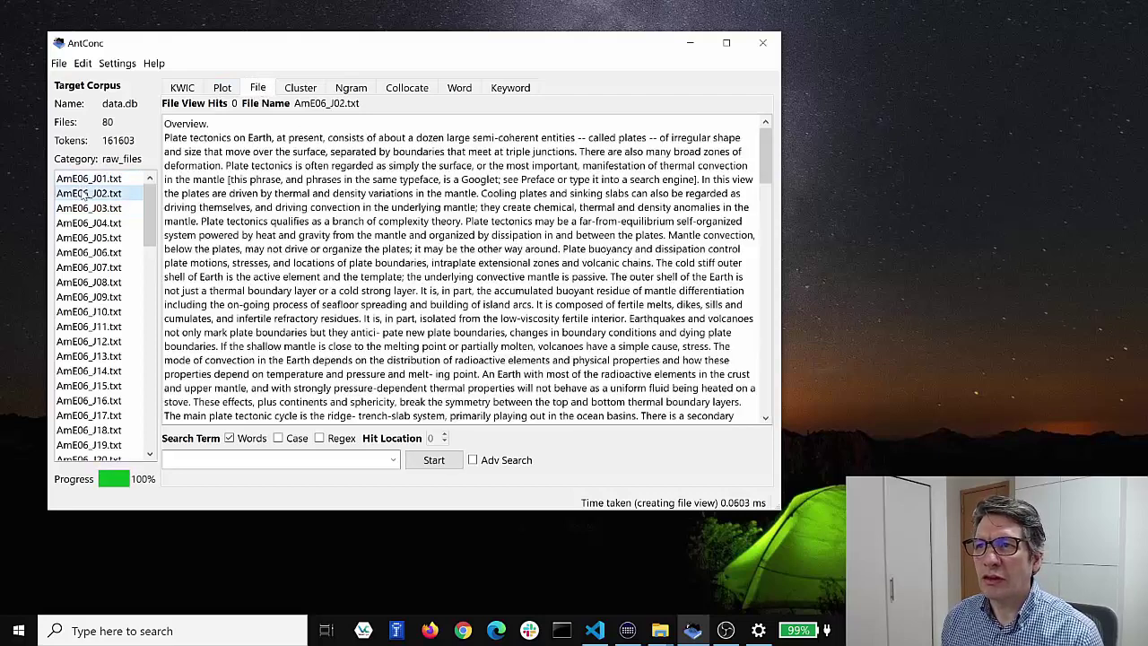
Enter 'the' as the search term, step through five hits in AmE06_J02.txt, then return to KWIC.
click(223, 458)
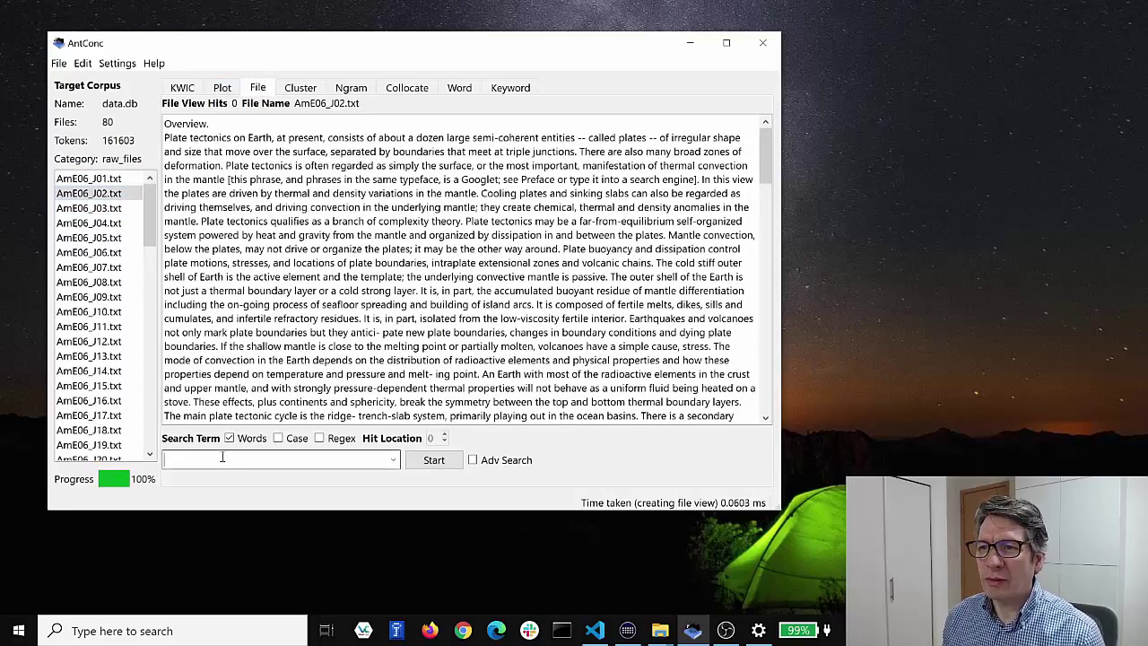
text(the)
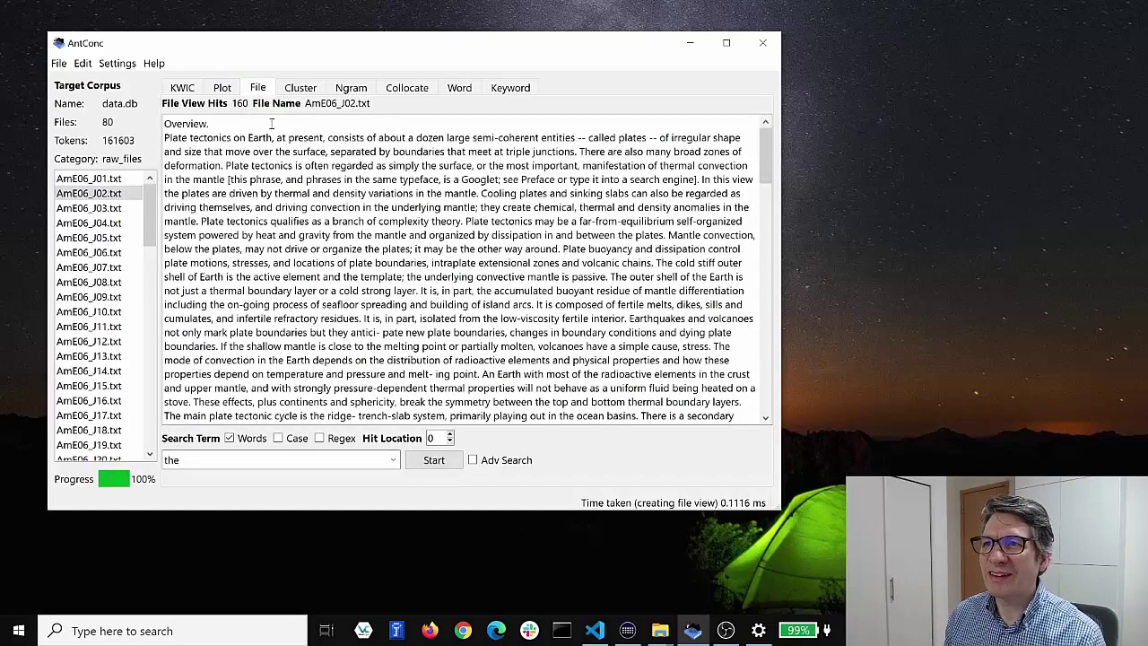
click(450, 435)
click(450, 435)
click(450, 435)
click(450, 435)
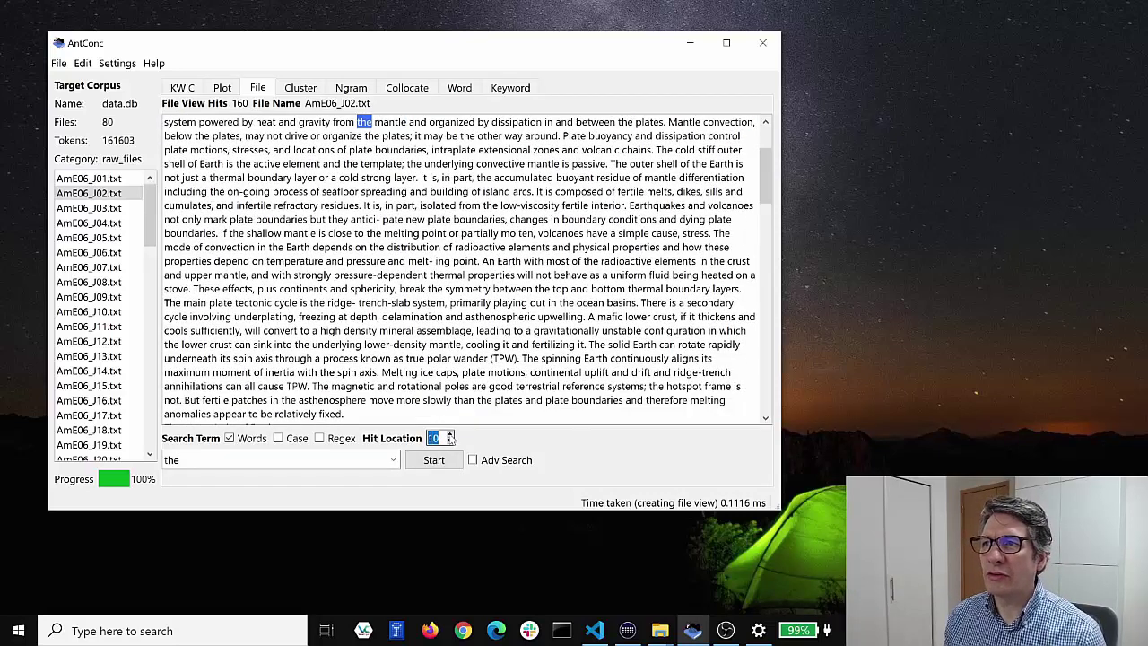
click(450, 436)
click(450, 435)
click(450, 435)
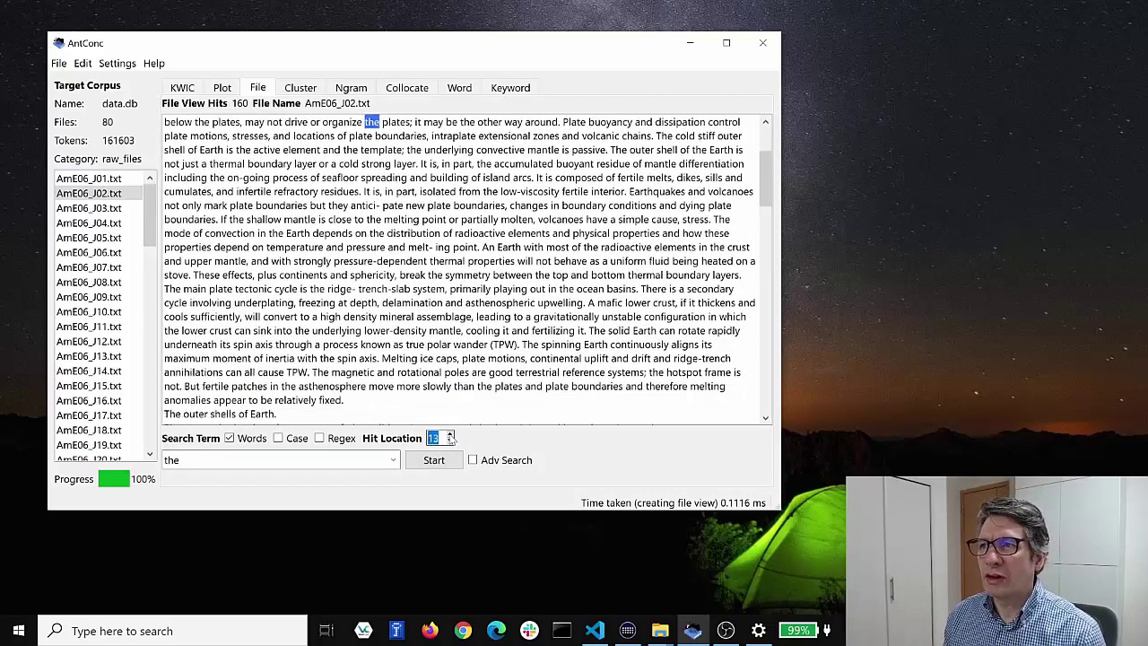
click(189, 88)
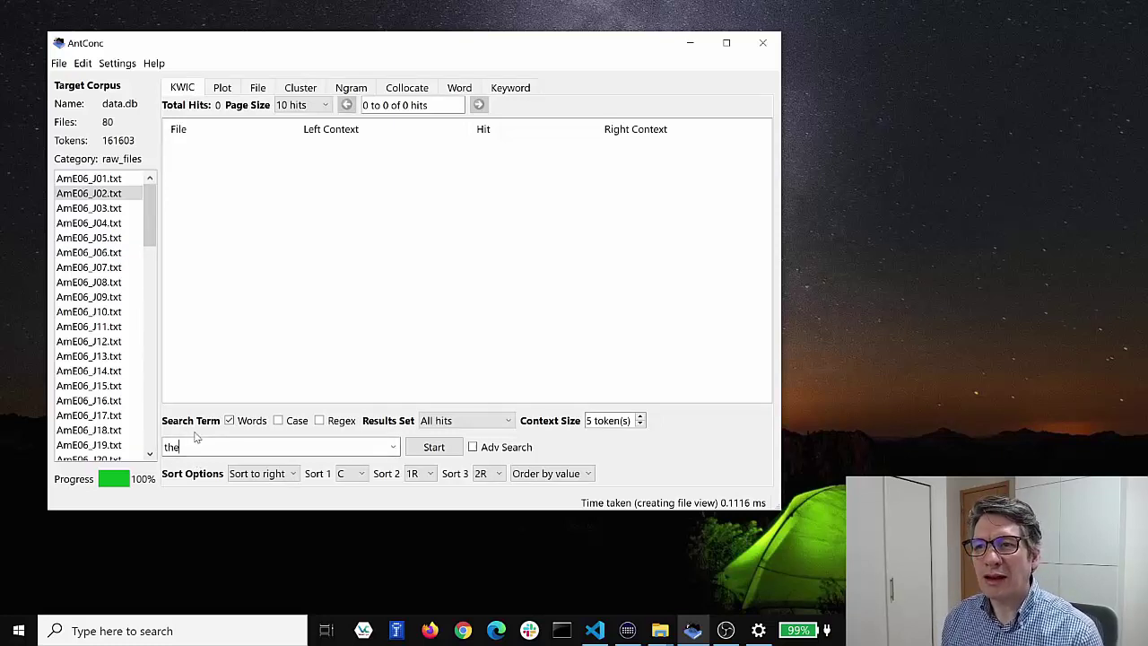
Run the KWIC search for 'the' (10374 hits), paging forward four pages and back four.
key(Return)
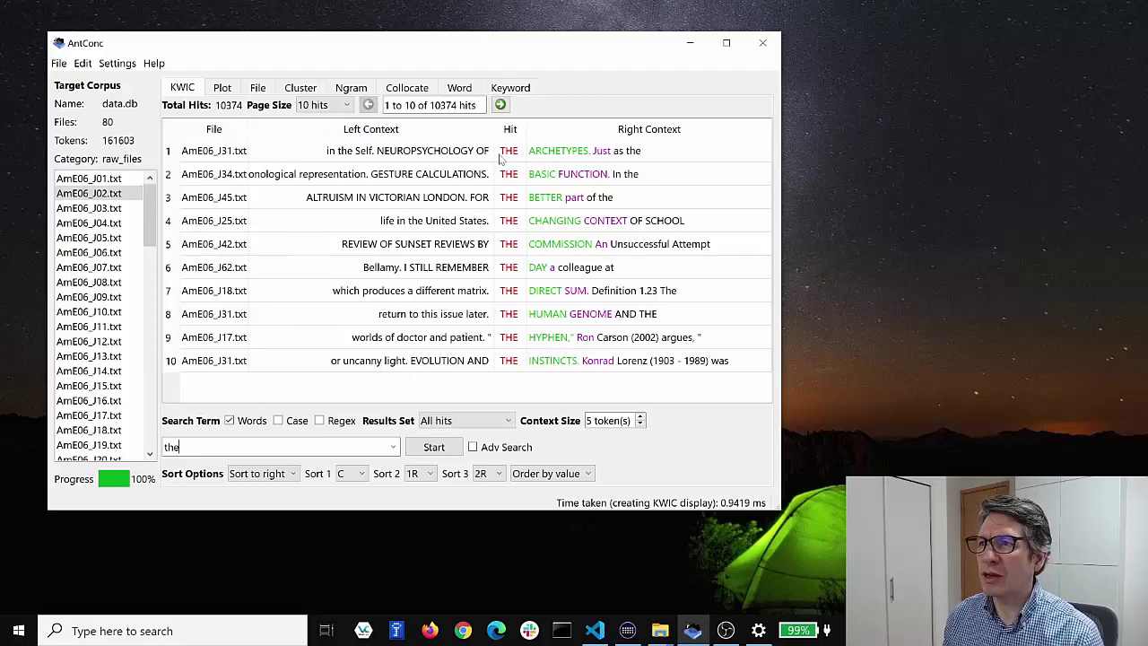
click(499, 105)
click(500, 105)
click(499, 105)
click(500, 105)
click(500, 105)
click(500, 104)
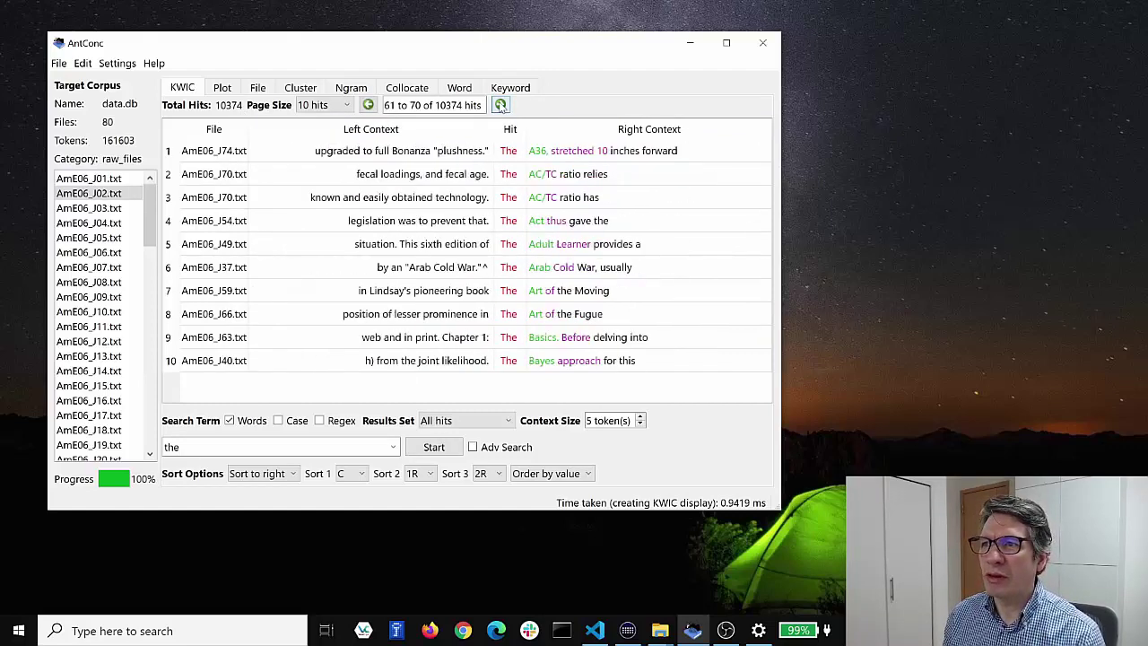
click(500, 105)
click(499, 105)
click(367, 105)
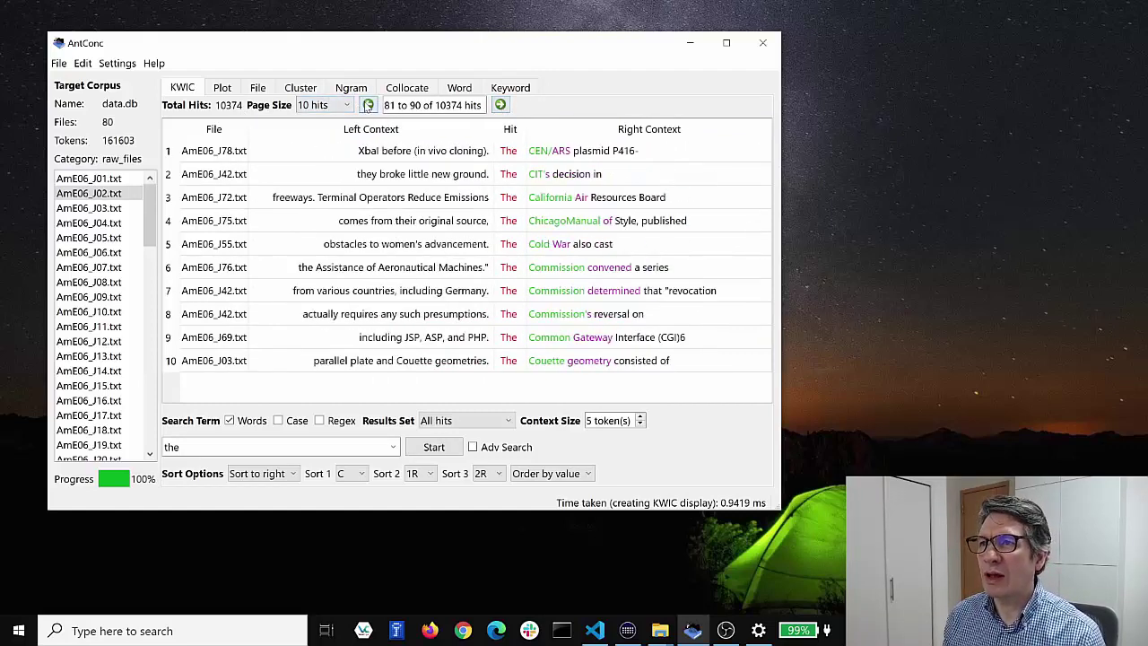
click(367, 105)
click(368, 105)
click(368, 105)
click(368, 105)
click(367, 105)
click(367, 105)
click(368, 105)
click(368, 105)
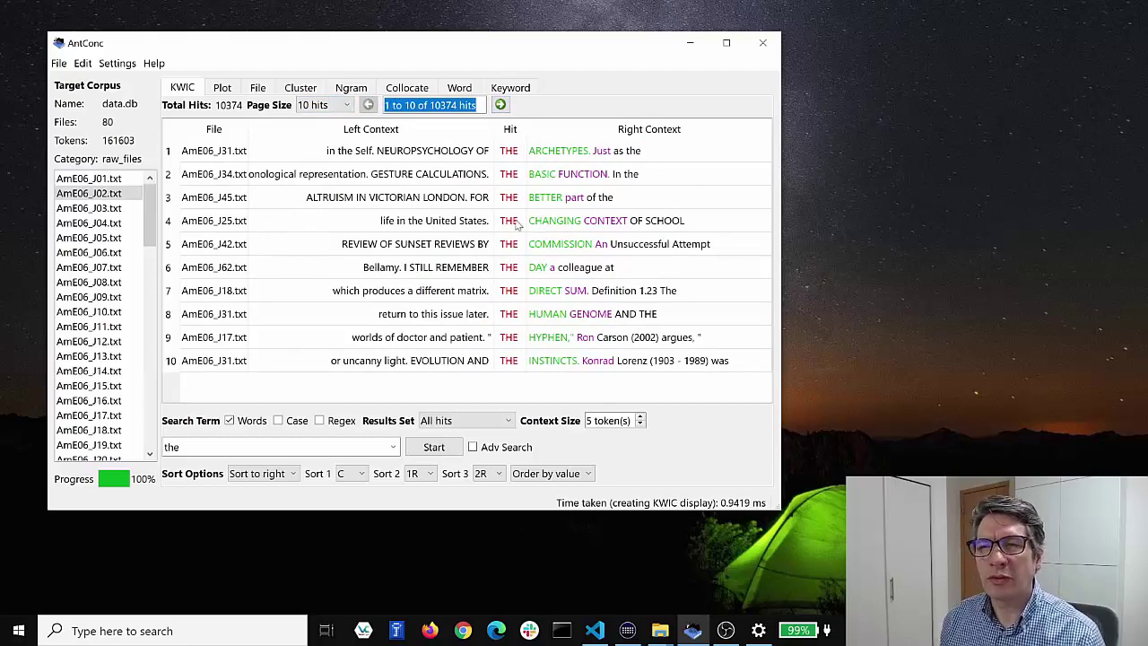
Build the Word list with an empty search term: 15954 types, 'the' top at 10374.
click(461, 89)
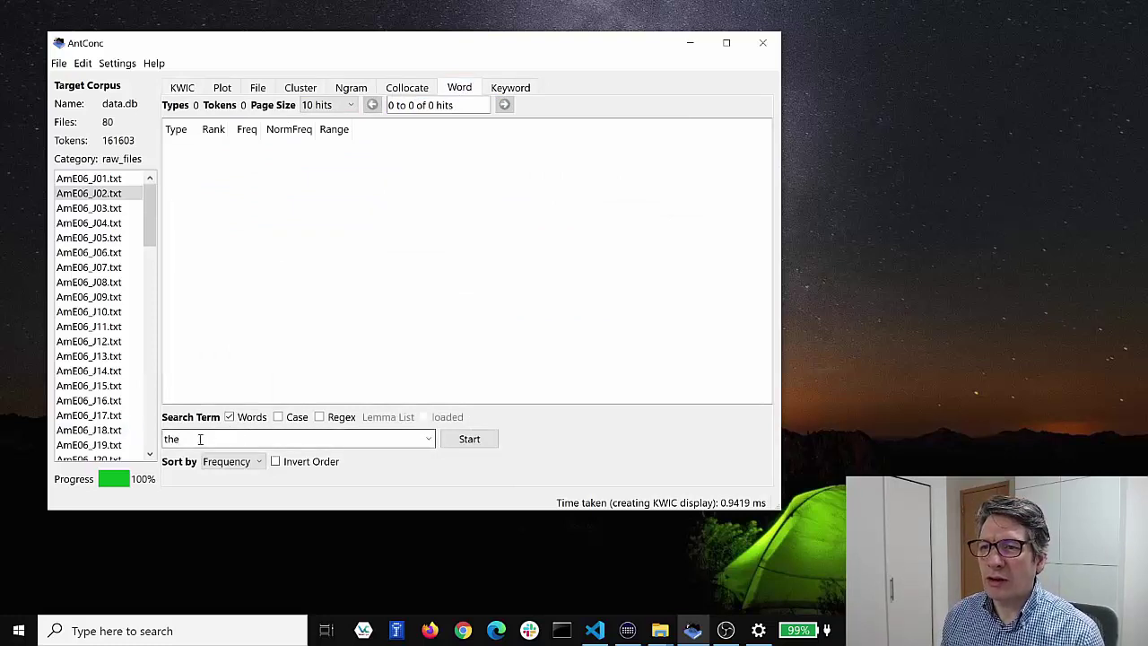
key(BackSpace)
key(BackSpace)
key(BackSpace)
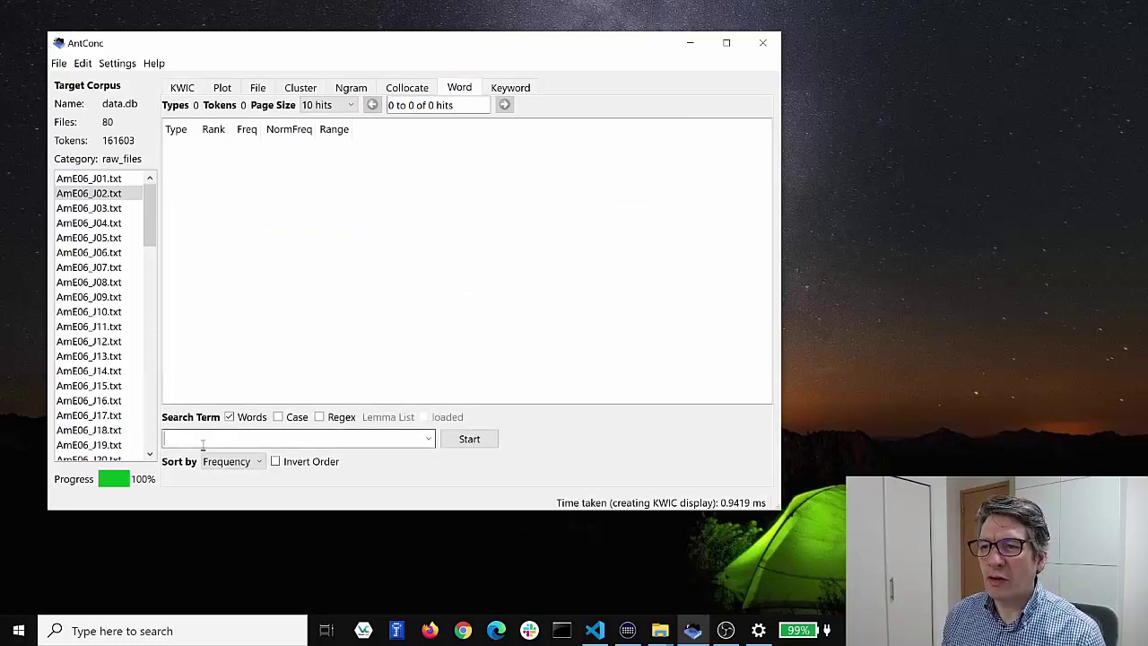
click(458, 441)
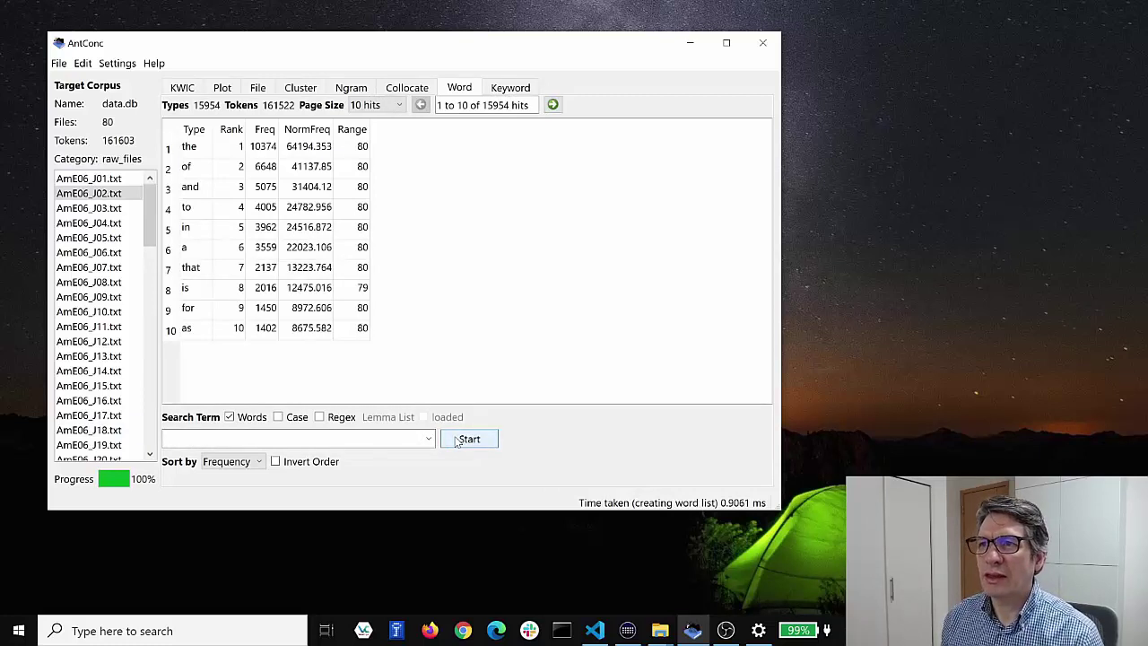